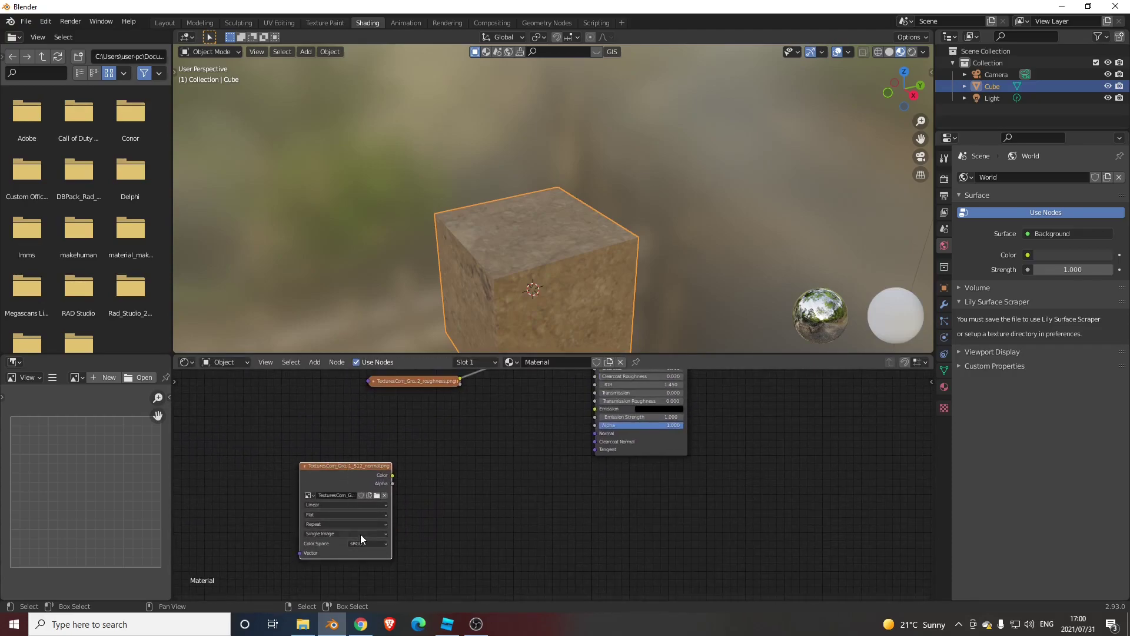
Bring up the shader editor's Add menu with Shift+A to insert a new node.
key(shift+a)
Add a Normal Map node and route the normal texture through it into the BSDF Normal.
click(421, 457)
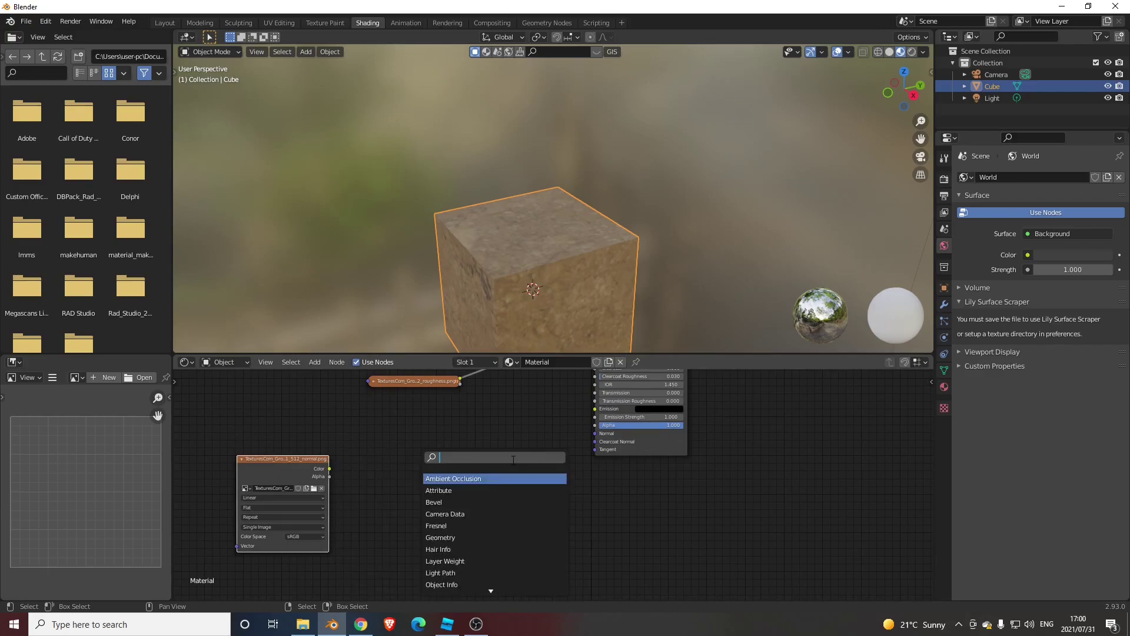
text(na)
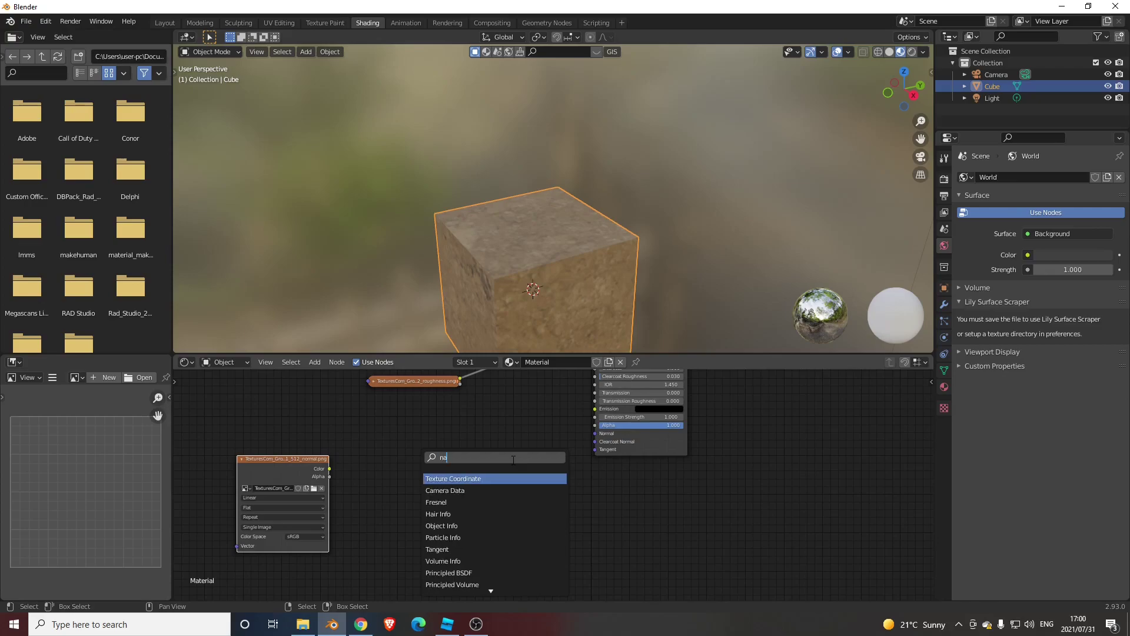
text(or)
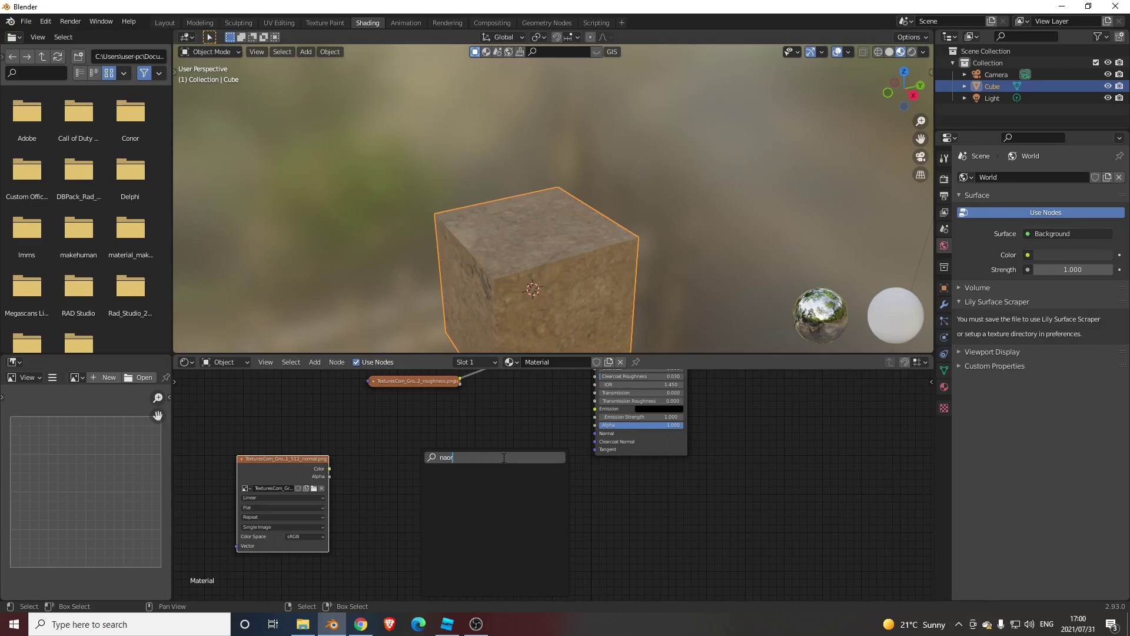
key(BackSpace)
key(BackSpace)
key(BackSpace)
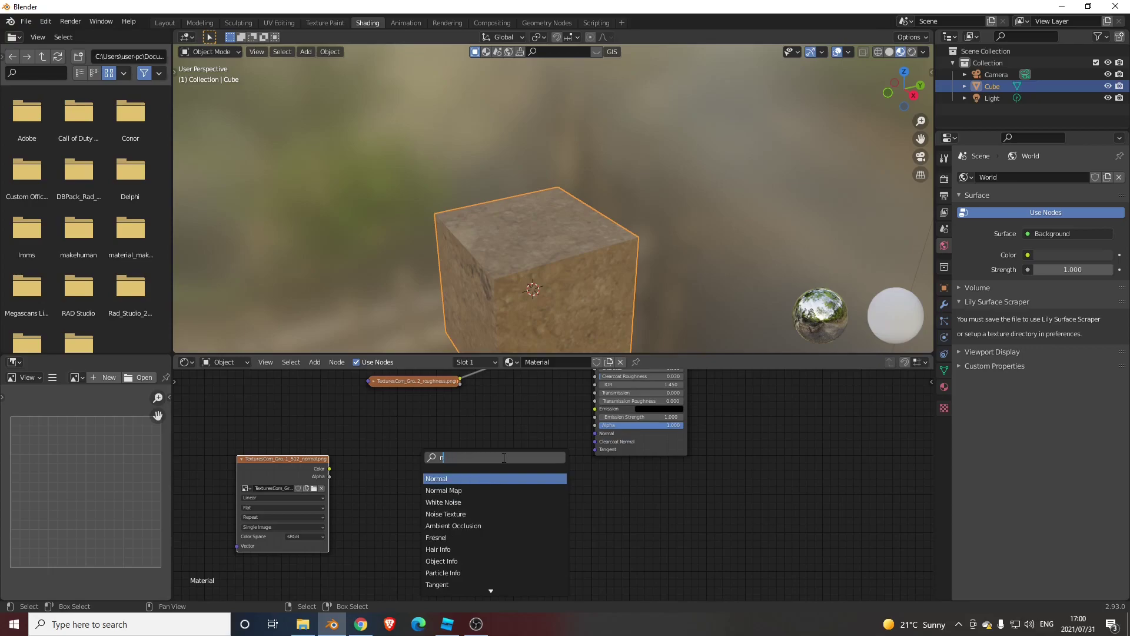
text(or)
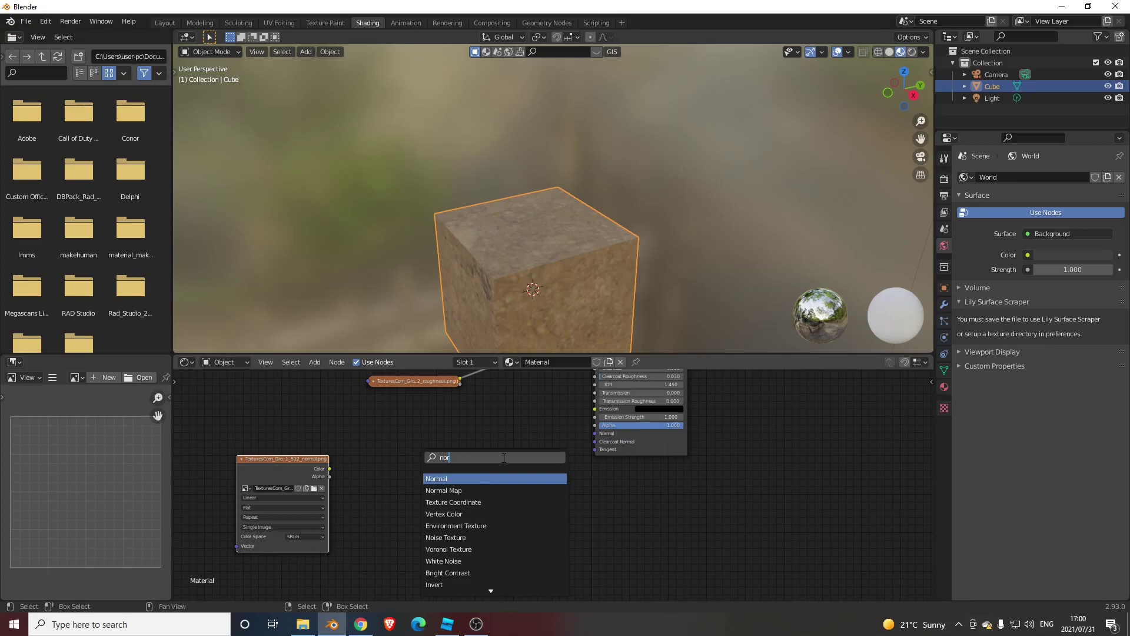
click(461, 490)
click(465, 465)
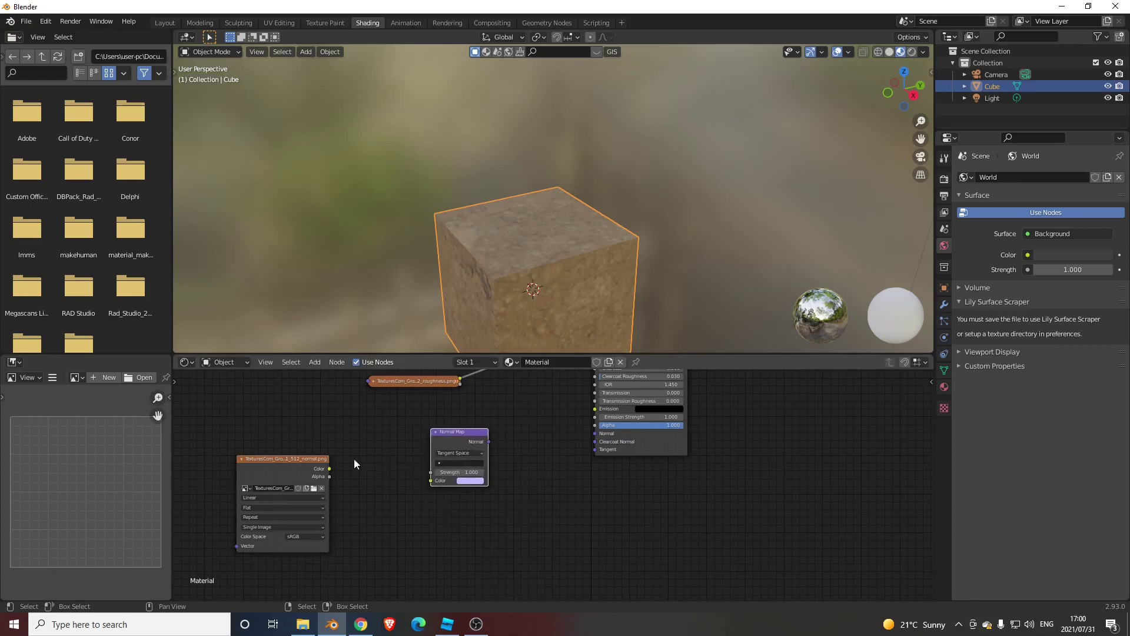
drag(330, 468, 432, 481)
drag(487, 442, 596, 433)
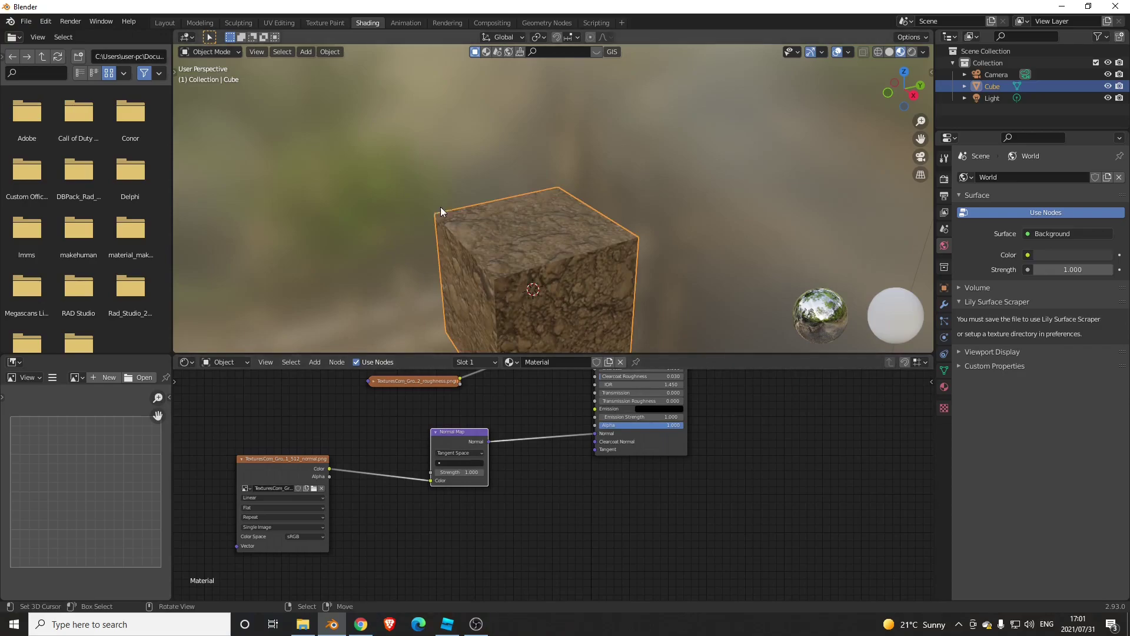
View the dirt cube with Rendered shading in Layout, then bring up the rock brushes page in Chrome.
click(163, 23)
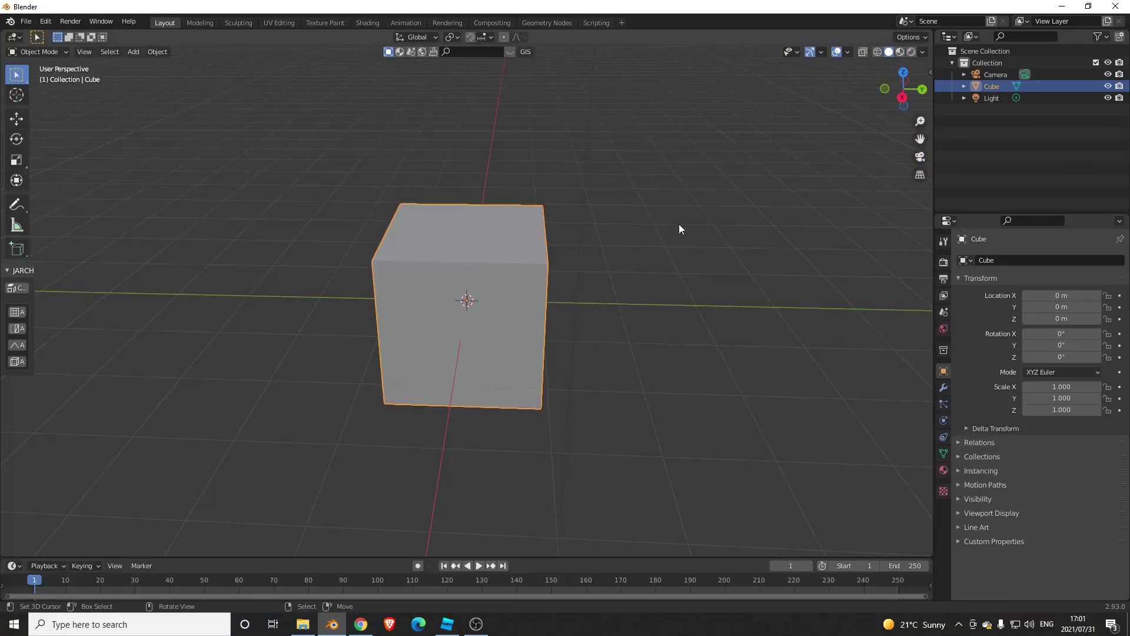
click(912, 51)
mouse_move(648, 195)
middle_down()
mouse_move(591, 227)
mouse_move(665, 333)
mouse_move(774, 267)
mouse_move(633, 270)
mouse_move(149, 76)
middle_up()
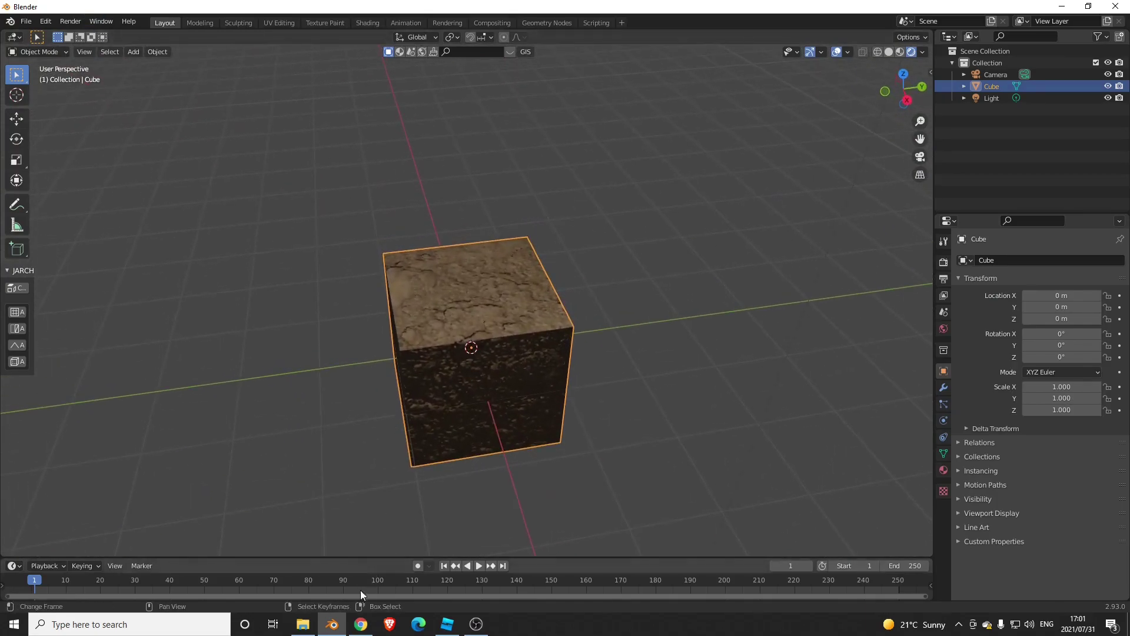
click(361, 624)
click(353, 9)
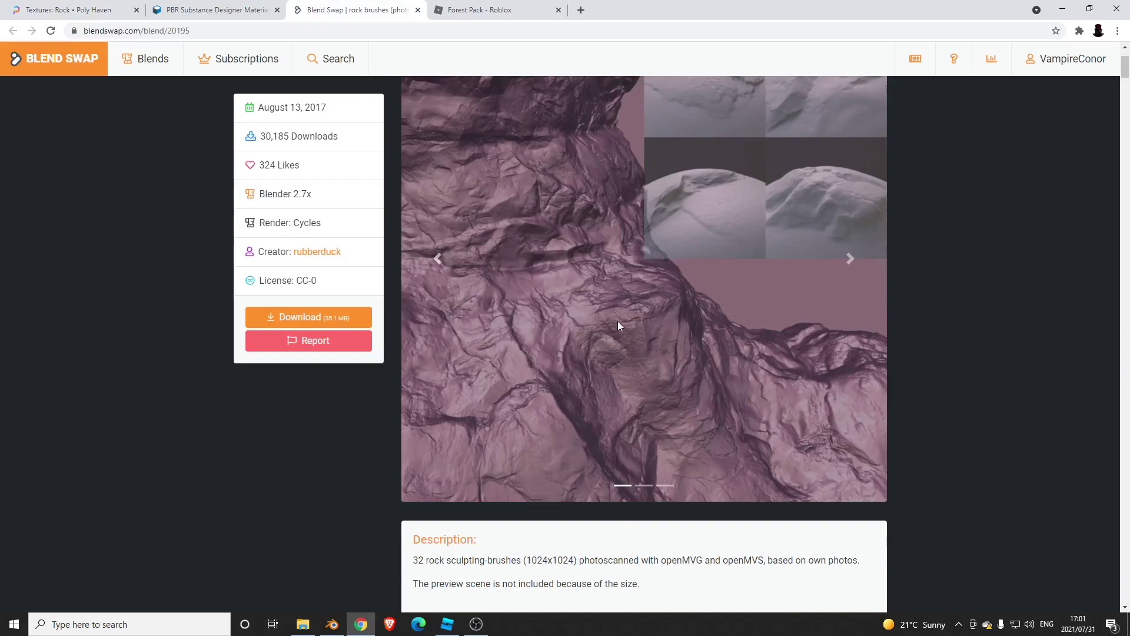
Scroll through the Blend Swap rock brushes page, then return to Blender.
scroll(658, 244, up, 1)
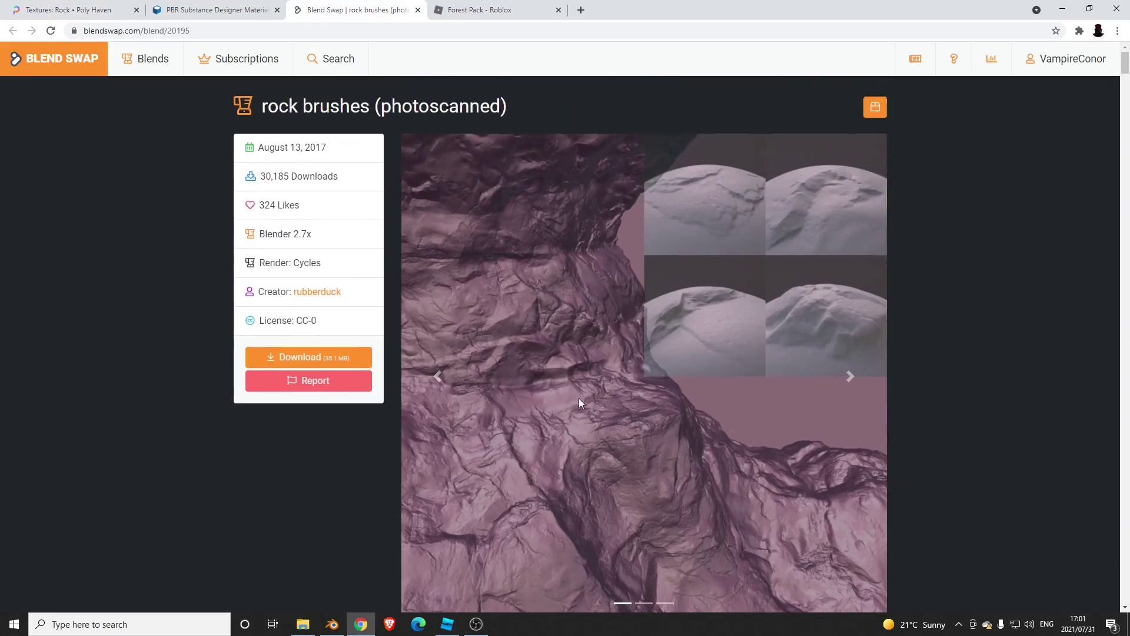
scroll(572, 410, down, 1)
scroll(596, 402, down, 4)
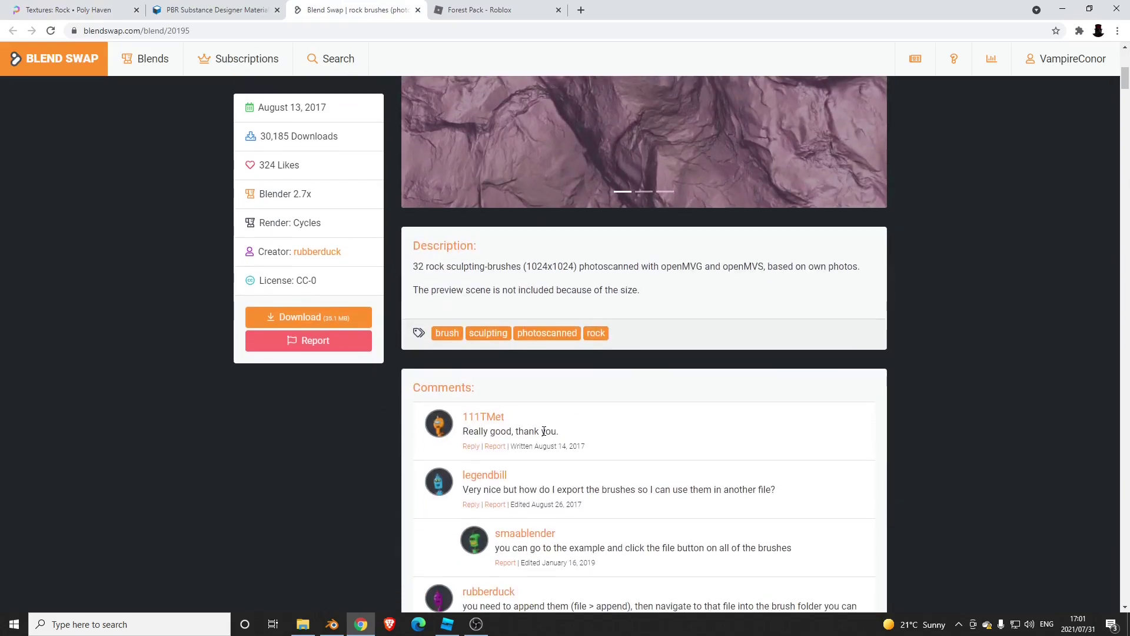
scroll(596, 402, up, 4)
click(332, 625)
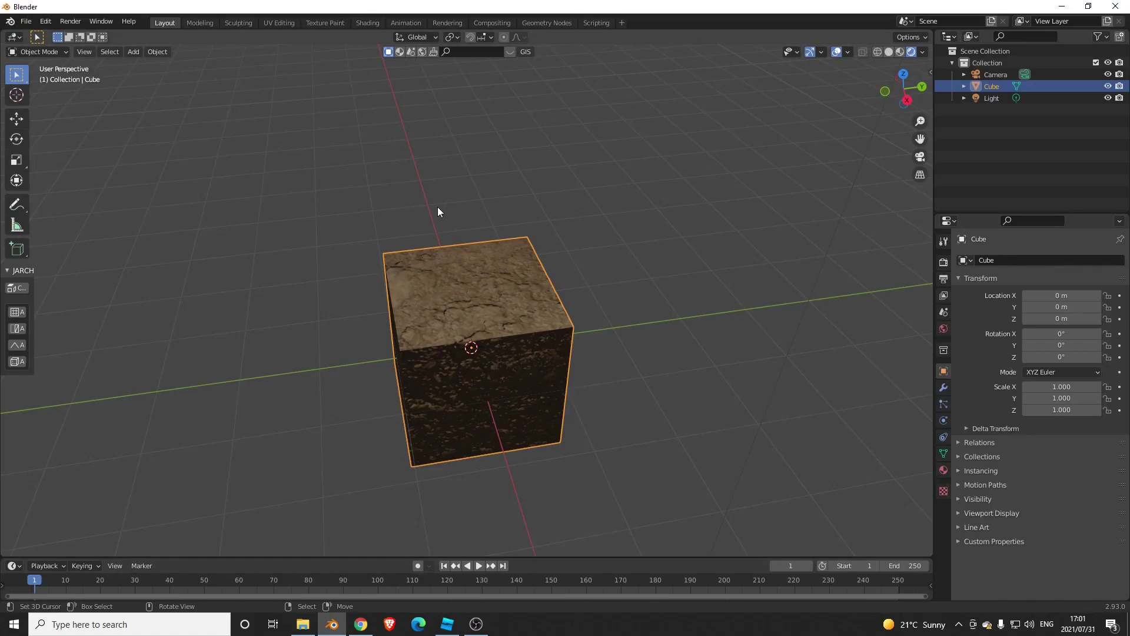
Start File > Append and browse through Documents and blender stuff into Alpha Brushes.
click(45, 22)
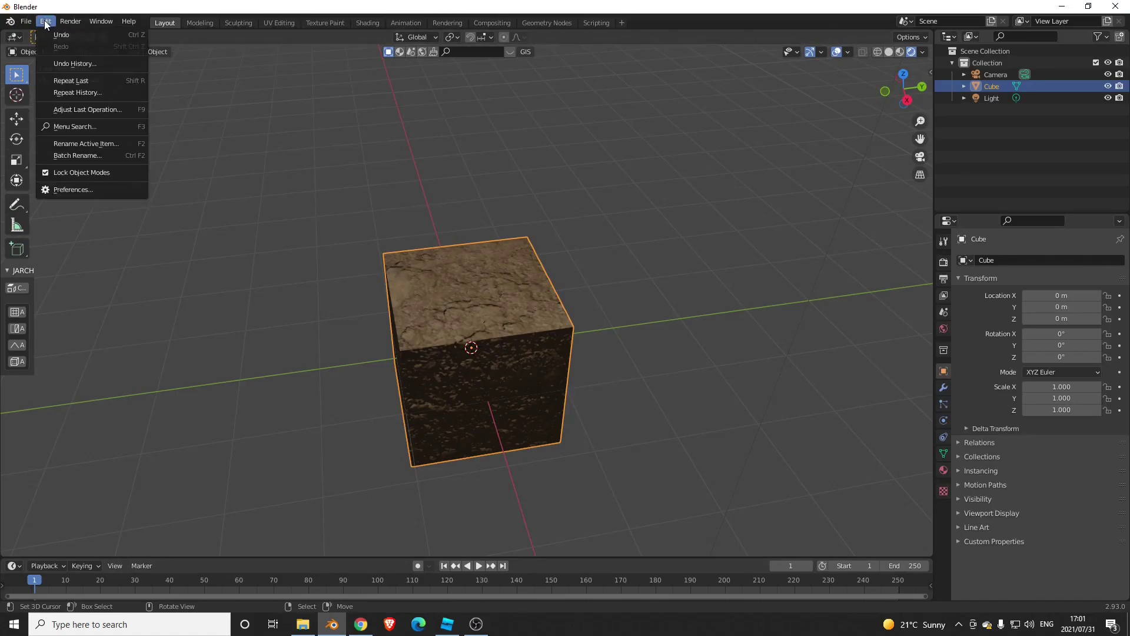
mouse_move(34, 23)
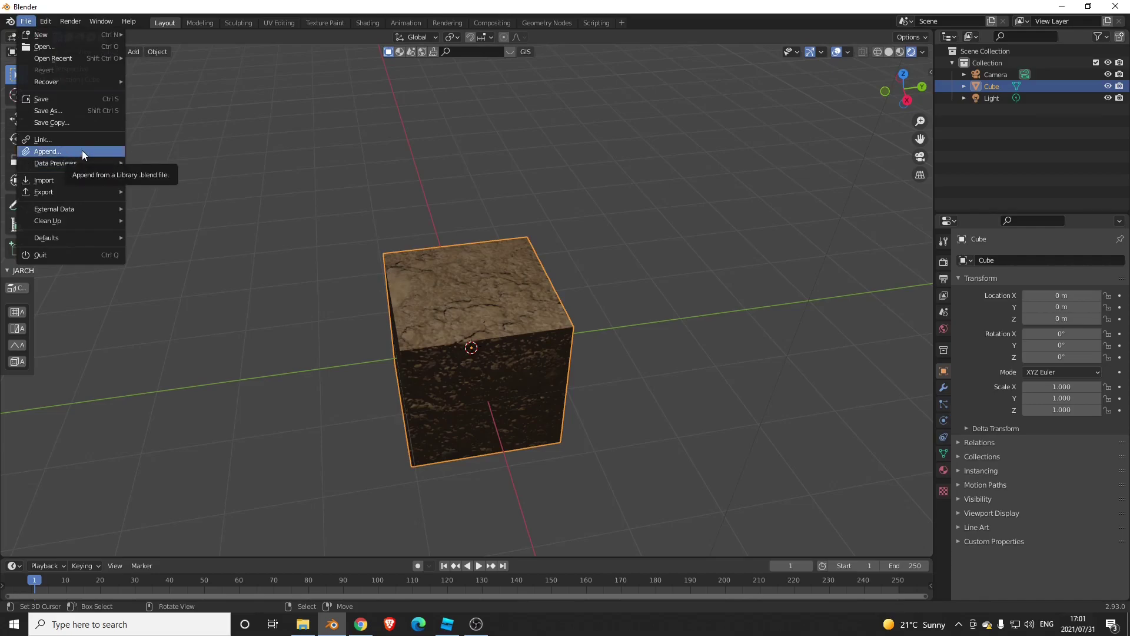
click(48, 150)
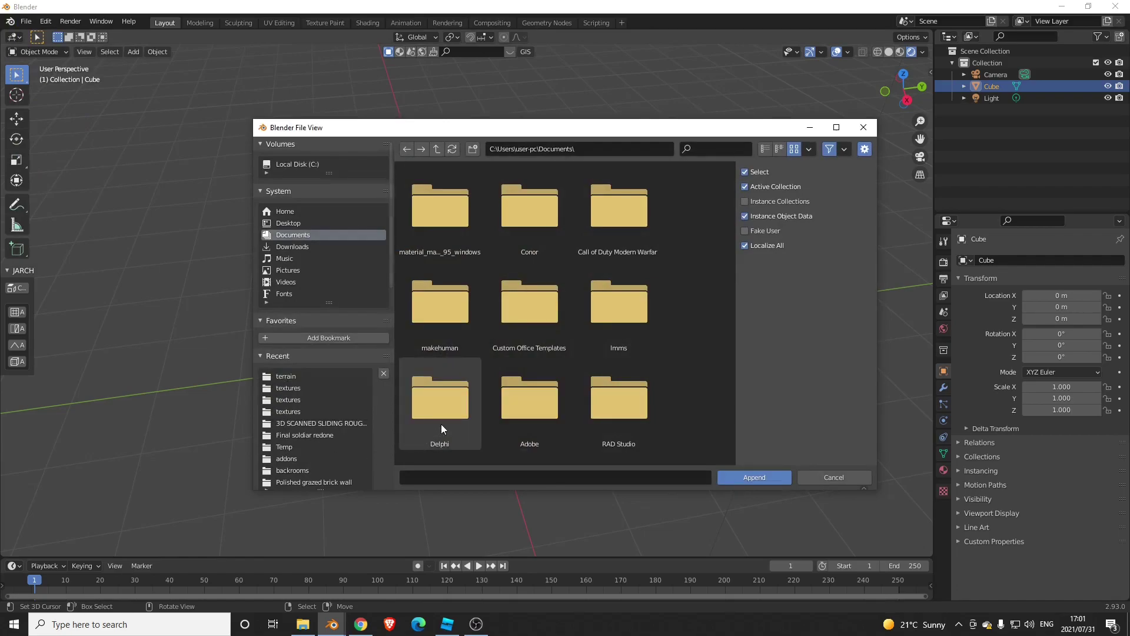
double_click(522, 238)
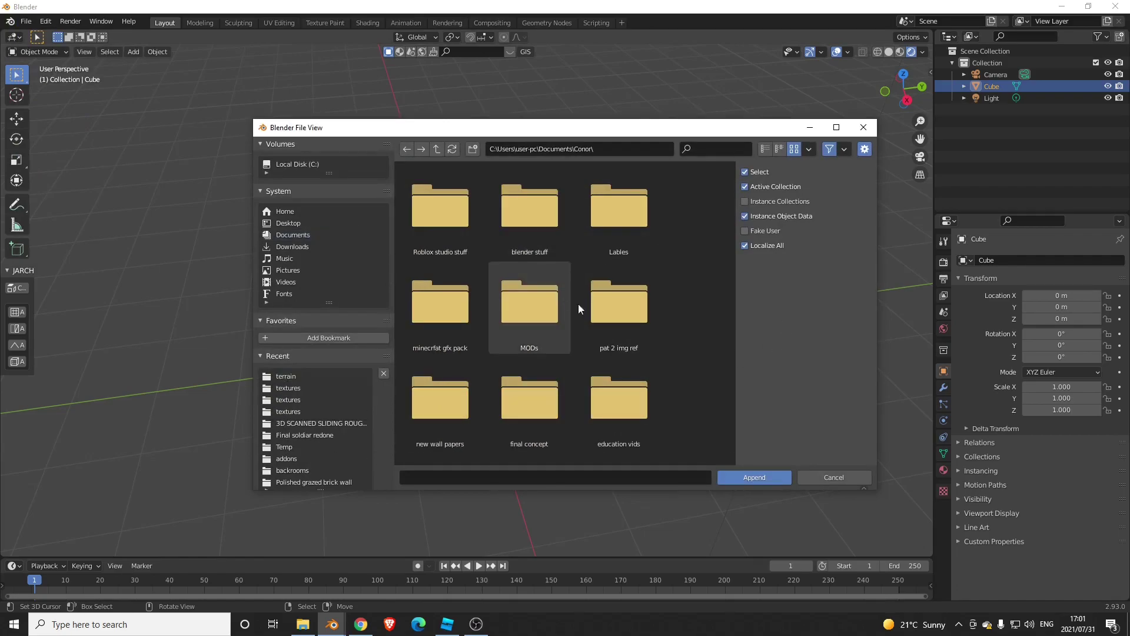
double_click(537, 242)
click(450, 232)
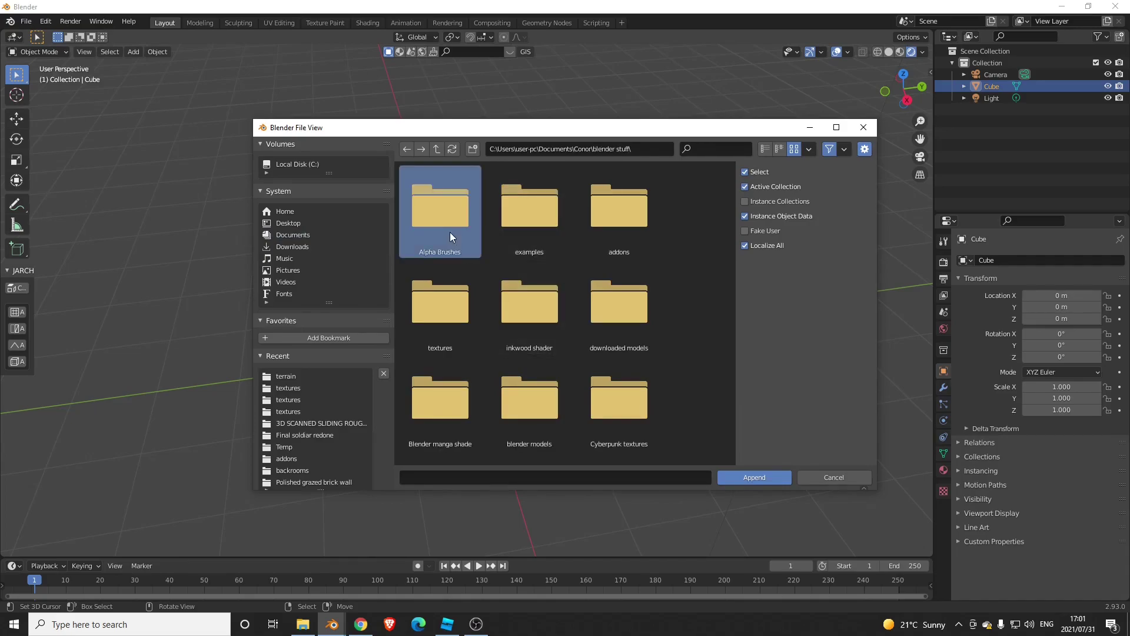
double_click(449, 232)
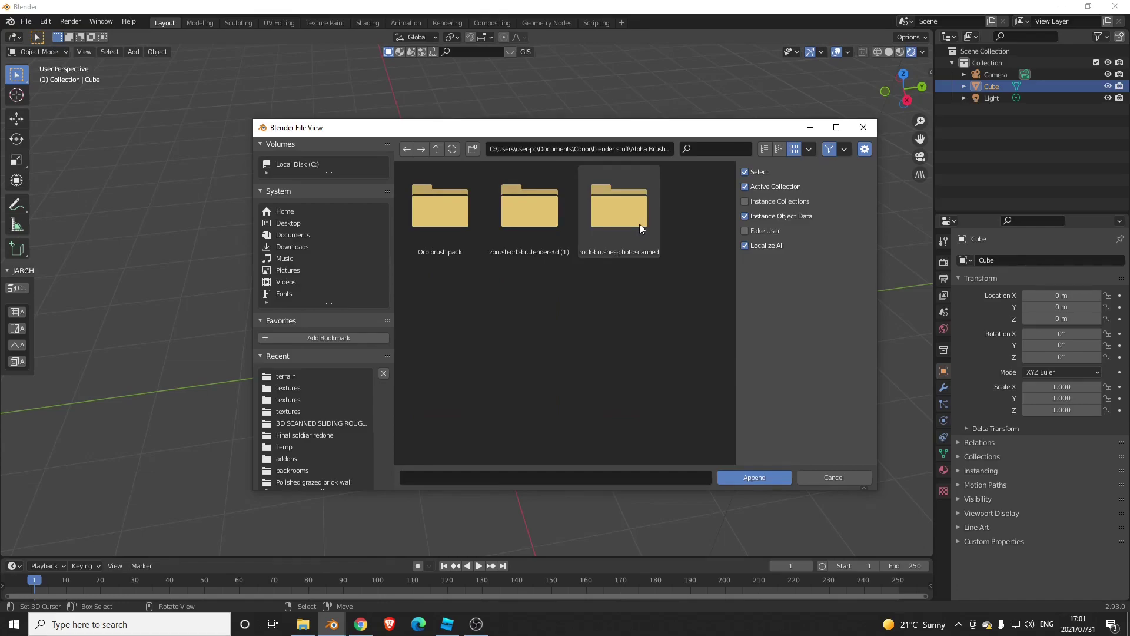
Append every brush from rock-brushes-photoscanned\rock_brushes.blend\Brush.
double_click(613, 232)
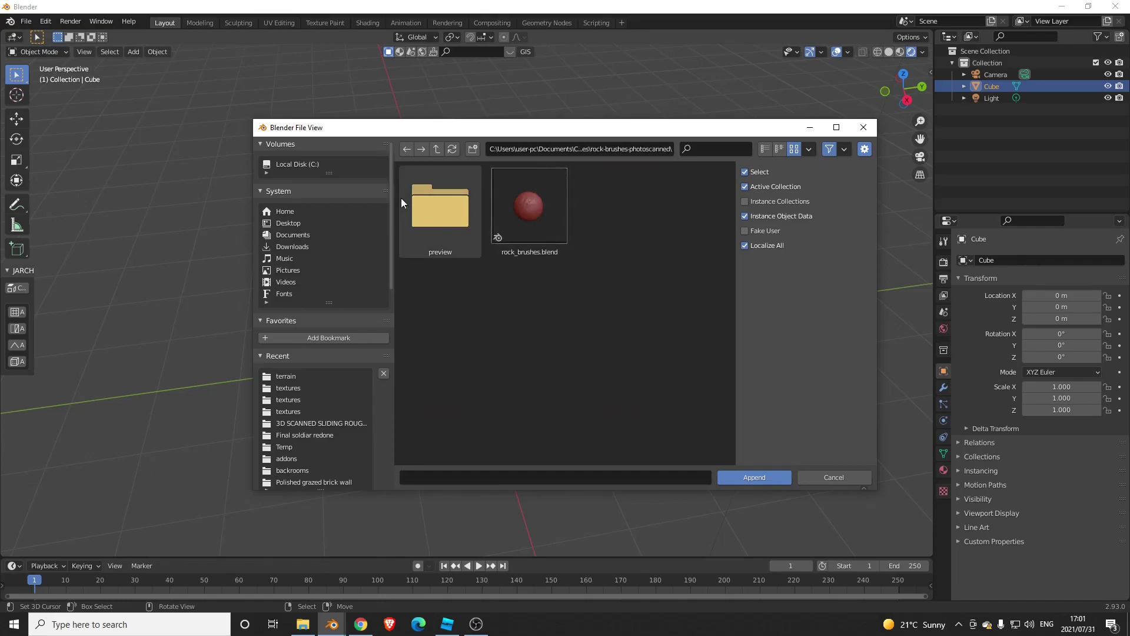
double_click(539, 202)
click(437, 203)
double_click(436, 203)
key(a)
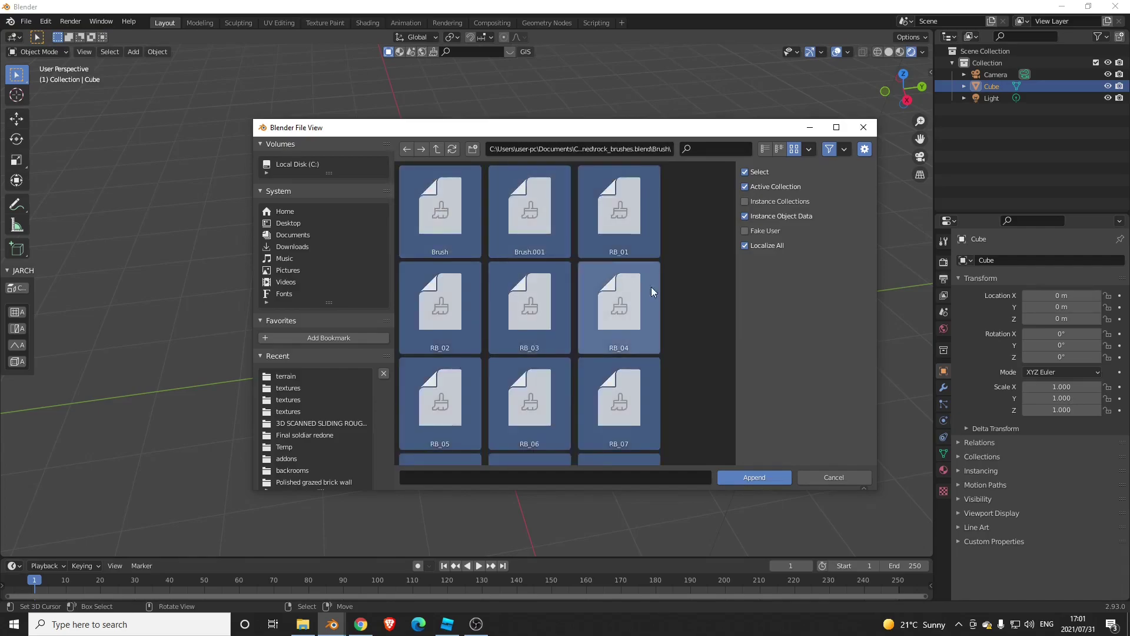
click(740, 477)
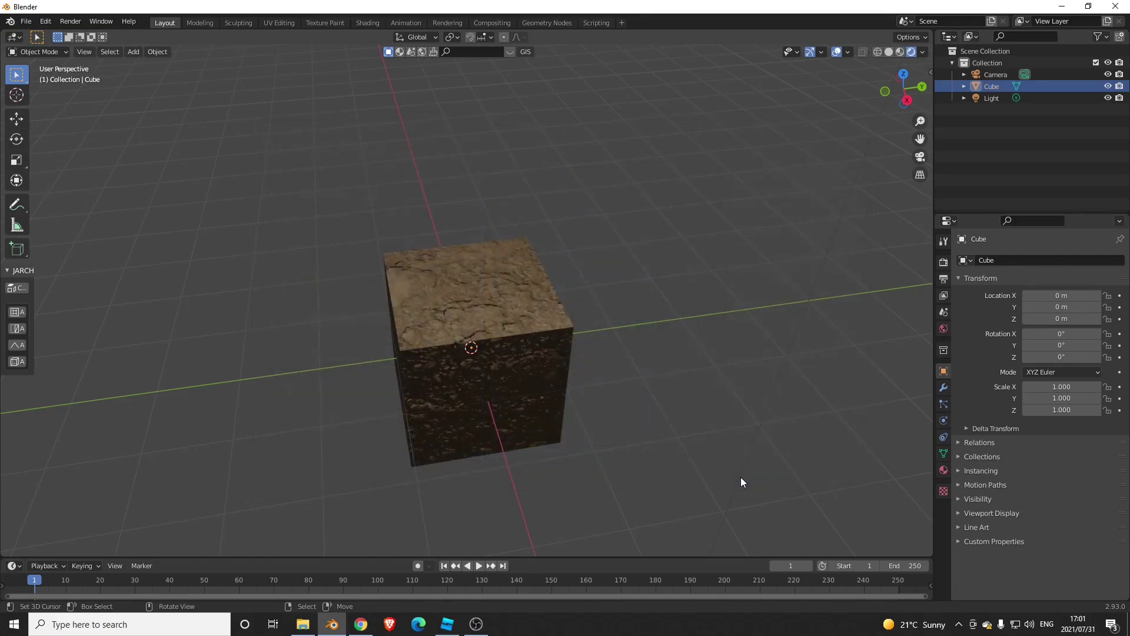
Put the cube into Edit Mode.
scroll(484, 271, down, 5)
middle_drag(484, 271, 560, 245)
scroll(512, 303, up, 5)
key(ctrl+Tab)
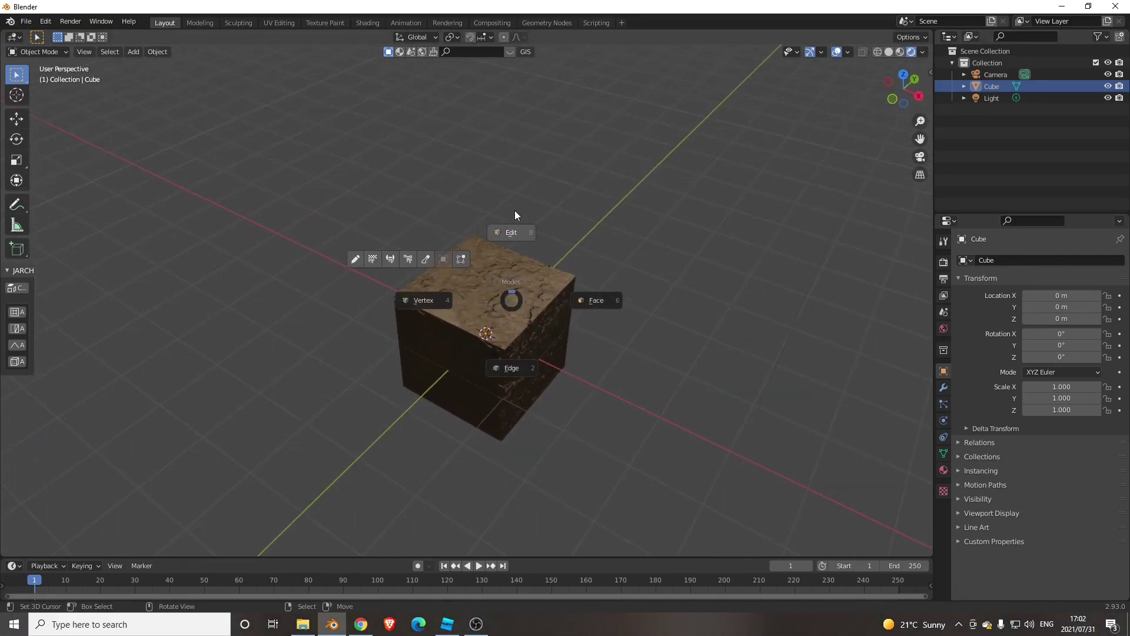
key(Escape)
key(ctrl+Tab)
click(680, 269)
Extrude the cube's right face outward by about 2.6 m.
middle_drag(680, 268, 541, 345)
click(541, 344)
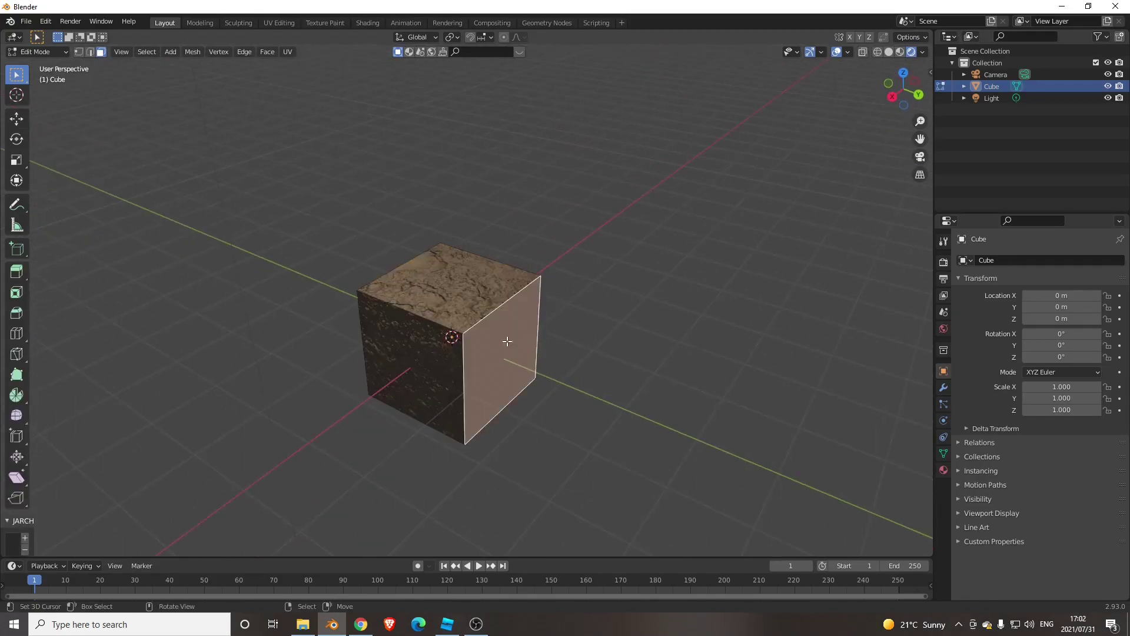
click(16, 118)
middle_drag(384, 194, 635, 325)
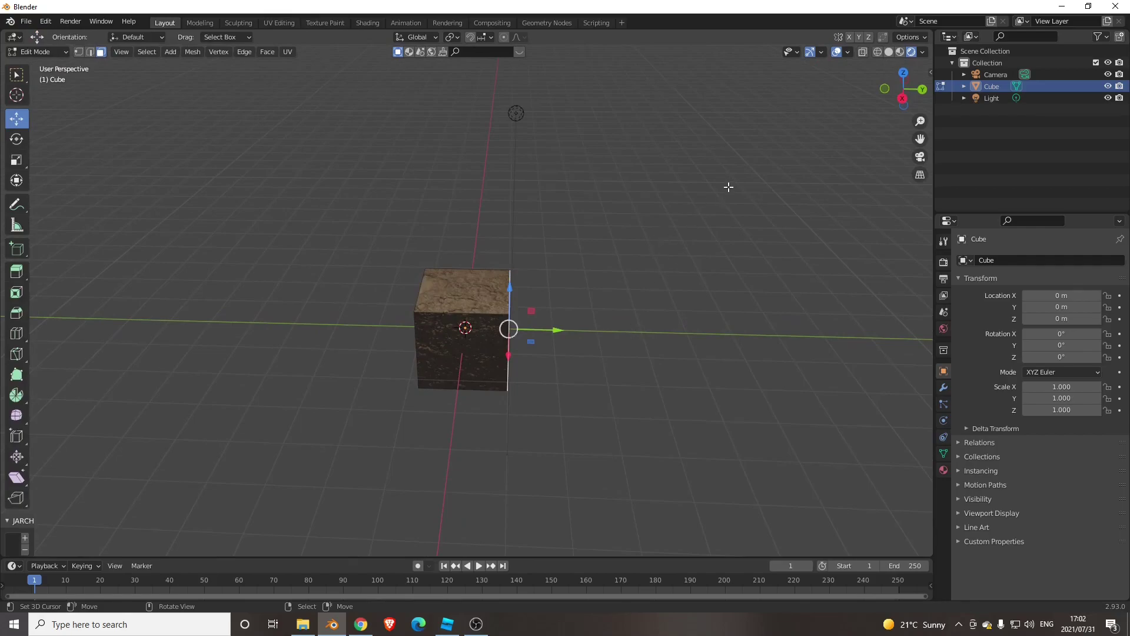
key(e)
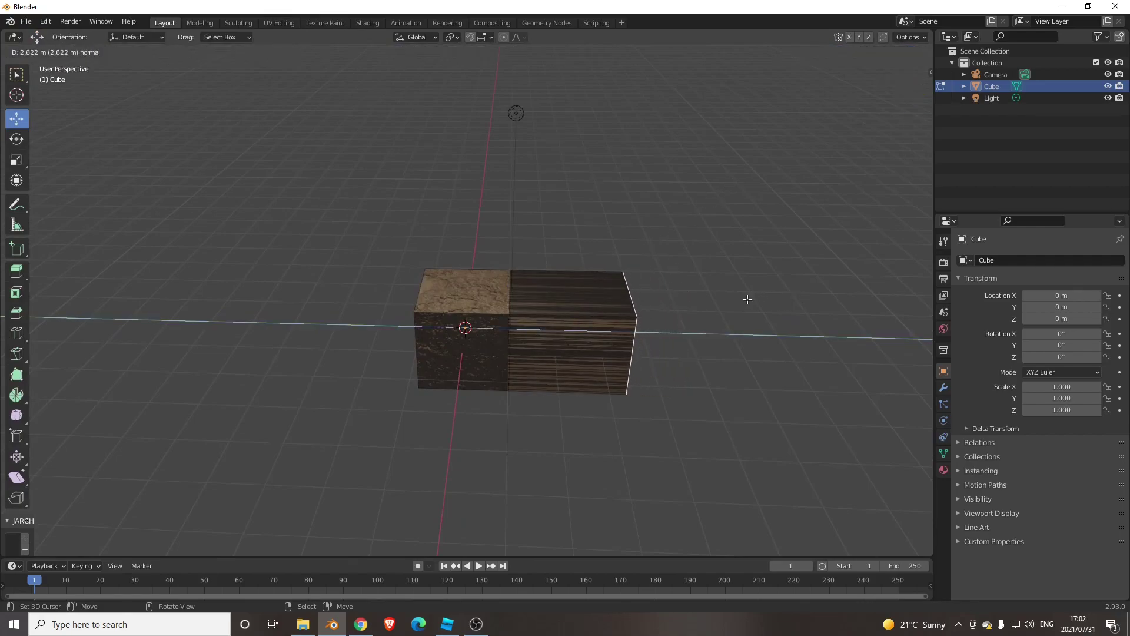
click(747, 299)
Extrude the opposite end face and shift it sideways to bend the block.
middle_drag(529, 302, 595, 313)
click(518, 343)
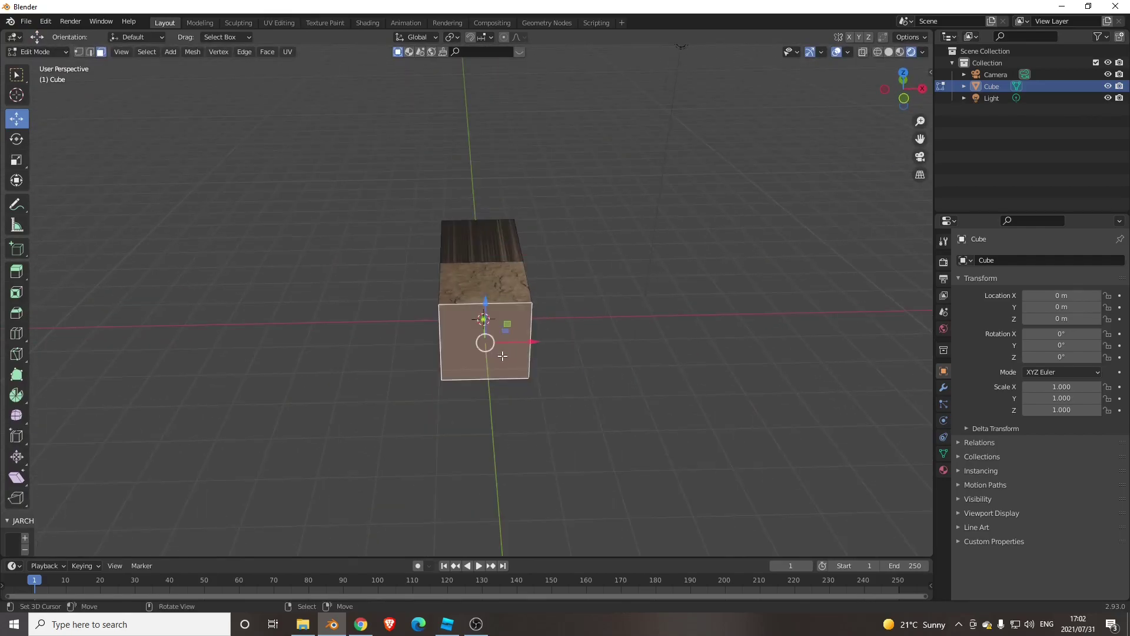
middle_drag(517, 343, 547, 359)
key(e)
click(438, 395)
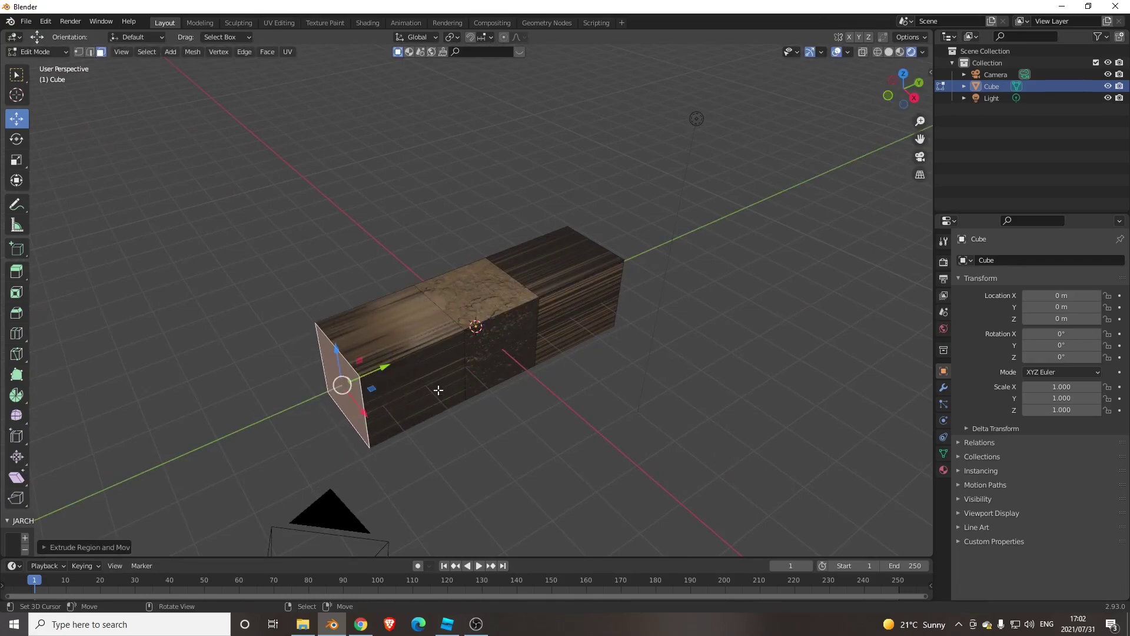
drag(366, 416, 550, 320)
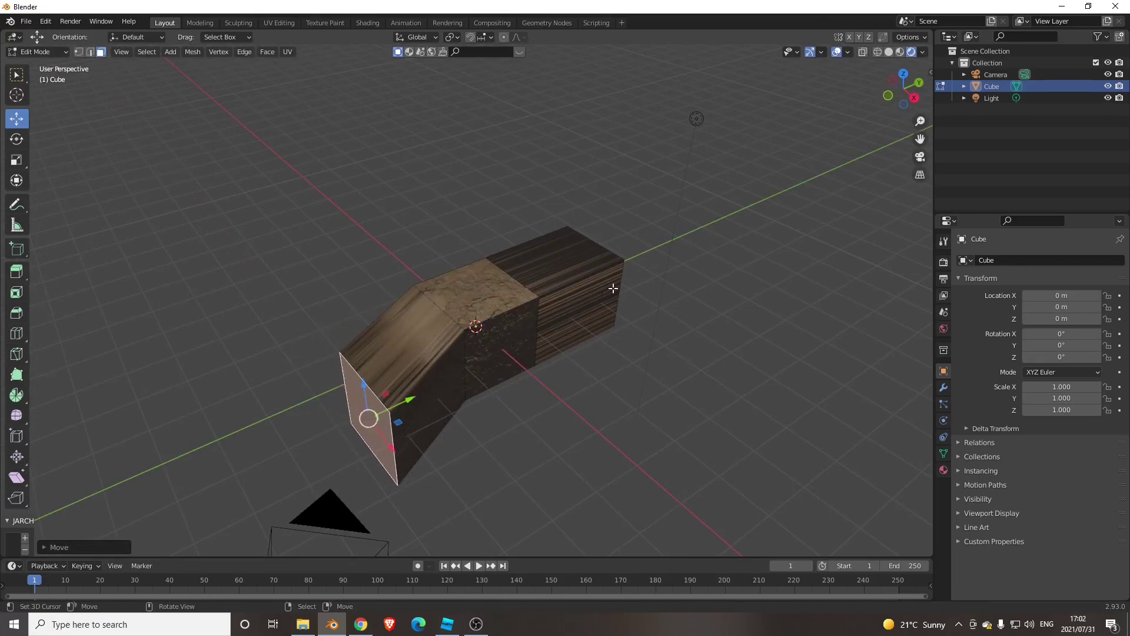
Extrude the three segments' top faces upward.
middle_drag(608, 289, 365, 329)
click(365, 330)
shift+click(465, 294)
shift+click(581, 295)
middle_drag(581, 295, 481, 342)
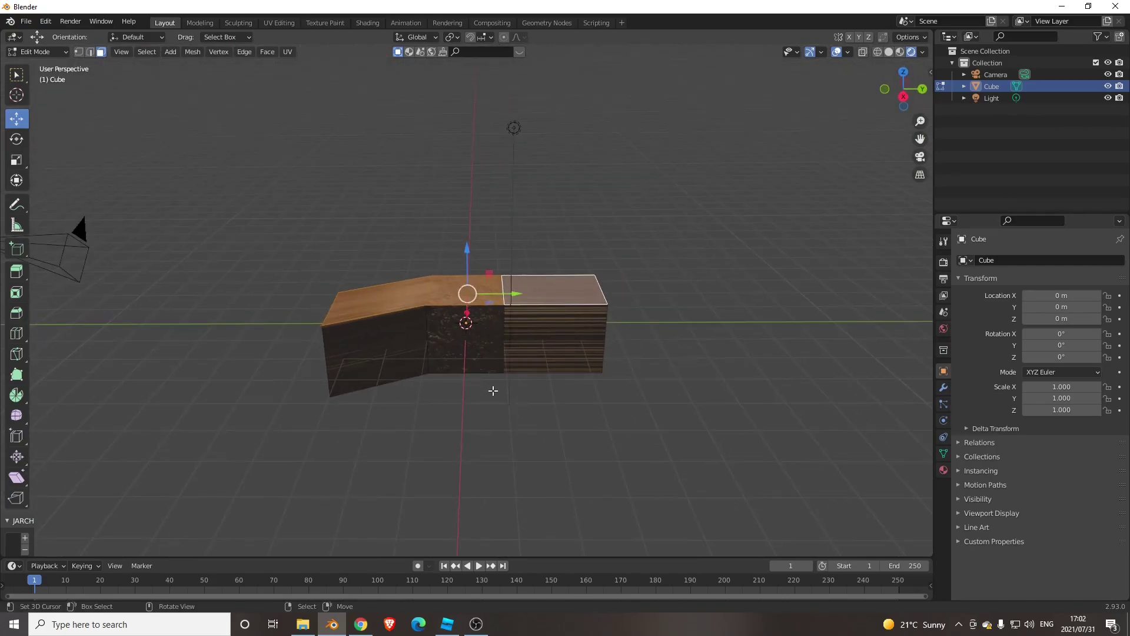
key(e)
click(489, 276)
Select the whole mesh and unwrap it with Smart UV Project.
key(Tab)
click(492, 190)
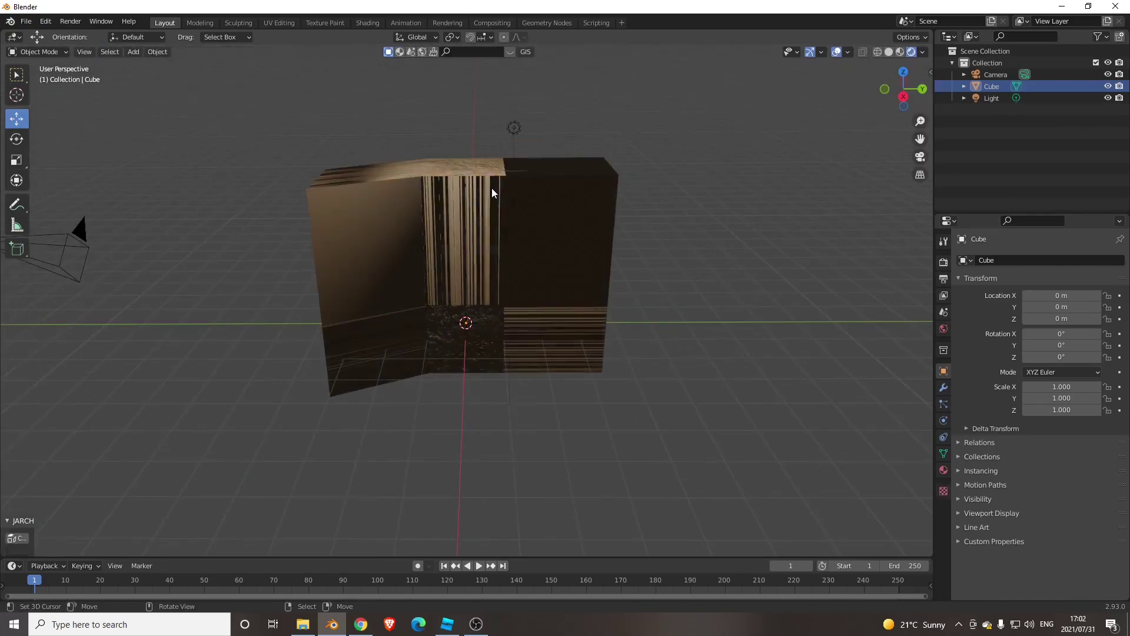
key(Tab)
click(508, 203)
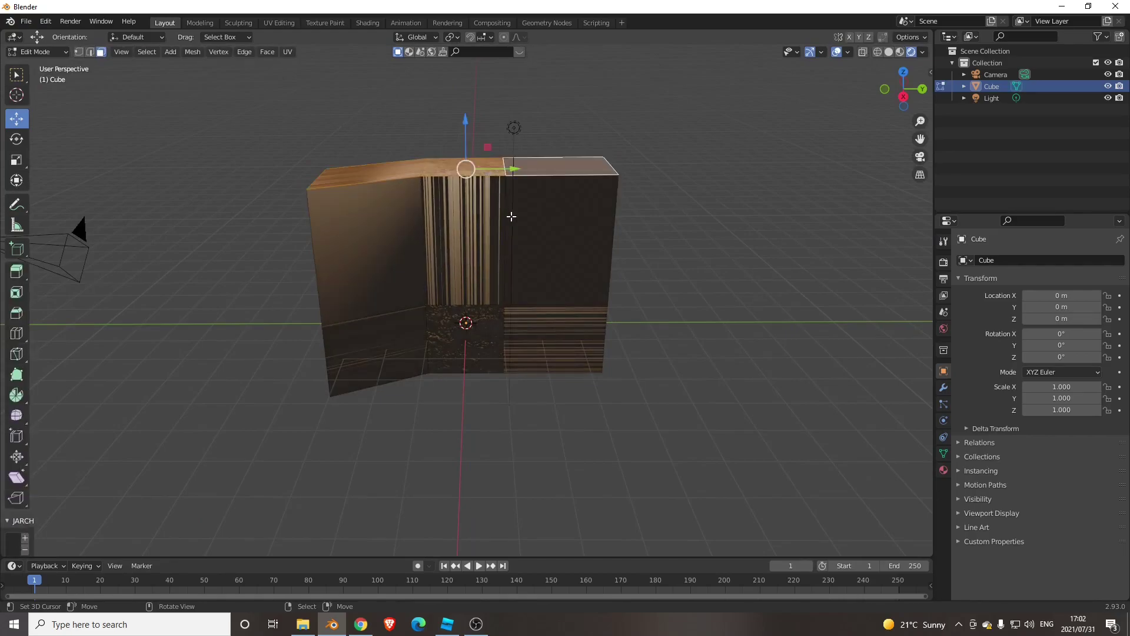
key(a)
key(u)
click(512, 221)
key(u)
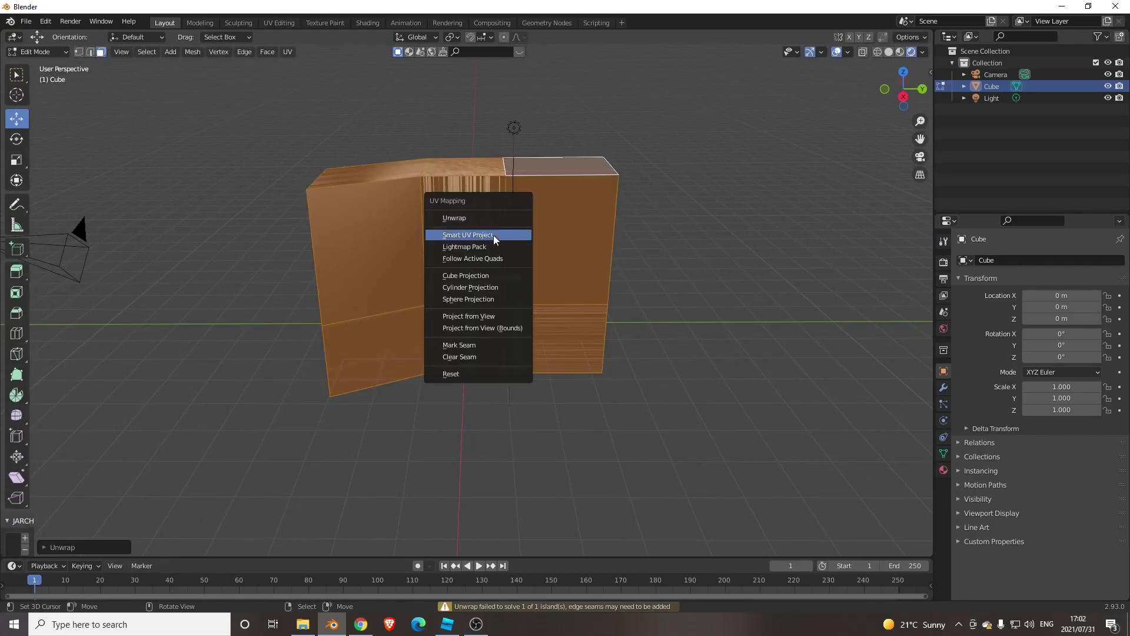
click(470, 237)
click(469, 332)
Return to Object Mode with the cube selected.
middle_drag(512, 312, 513, 244)
key(Tab)
click(505, 297)
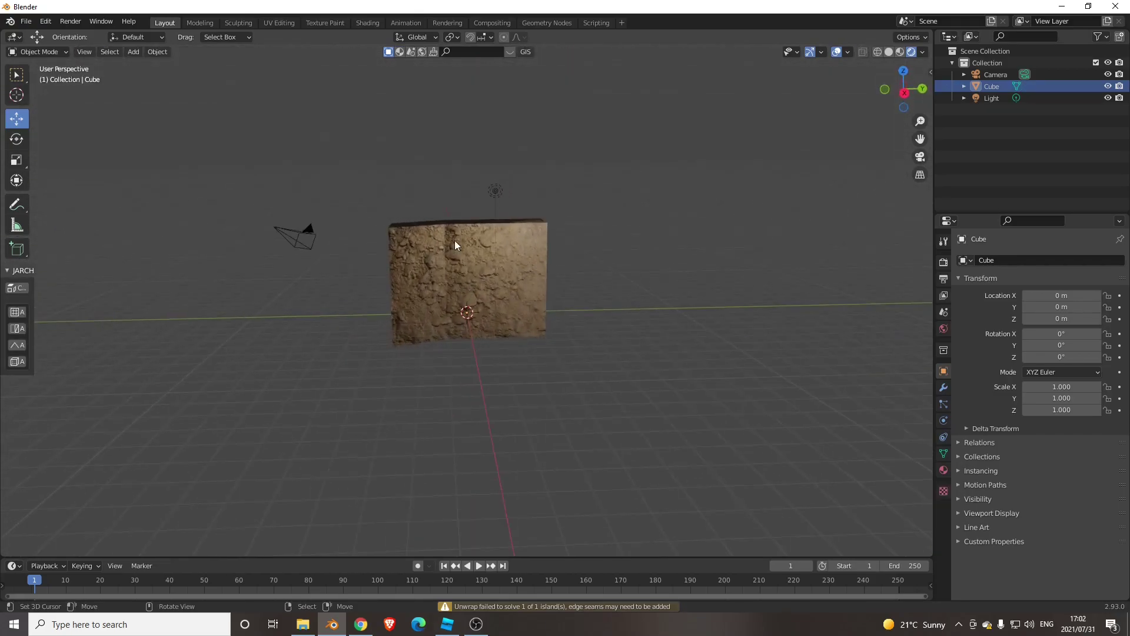
click(439, 281)
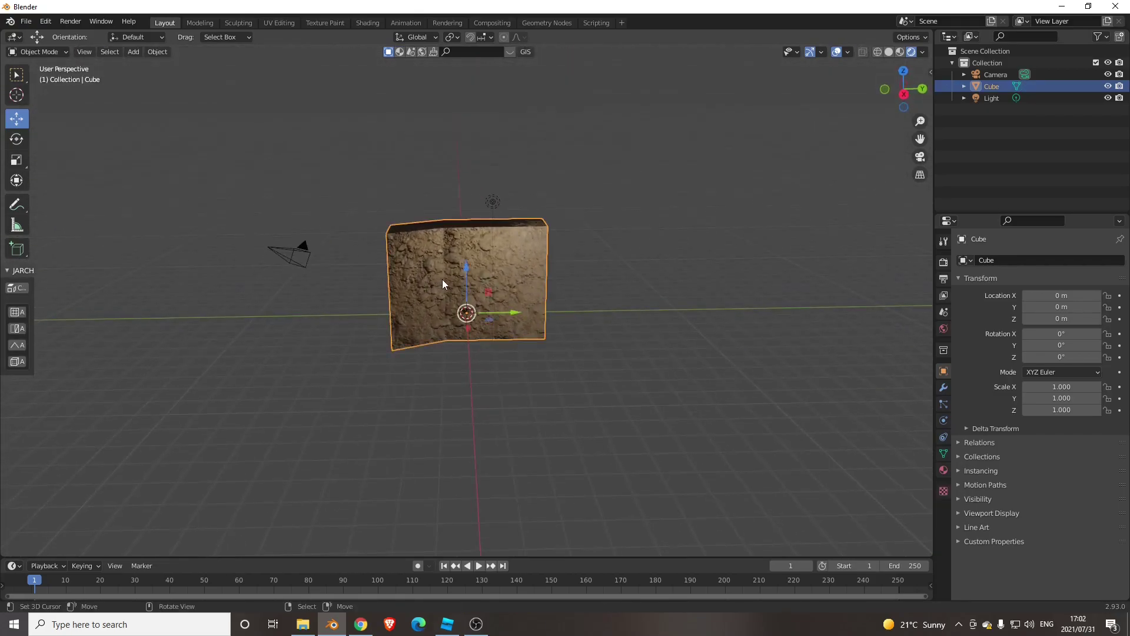
Add a Subdivision Surface modifier at viewport level 4 and apply it with Ctrl+A.
click(943, 387)
click(977, 260)
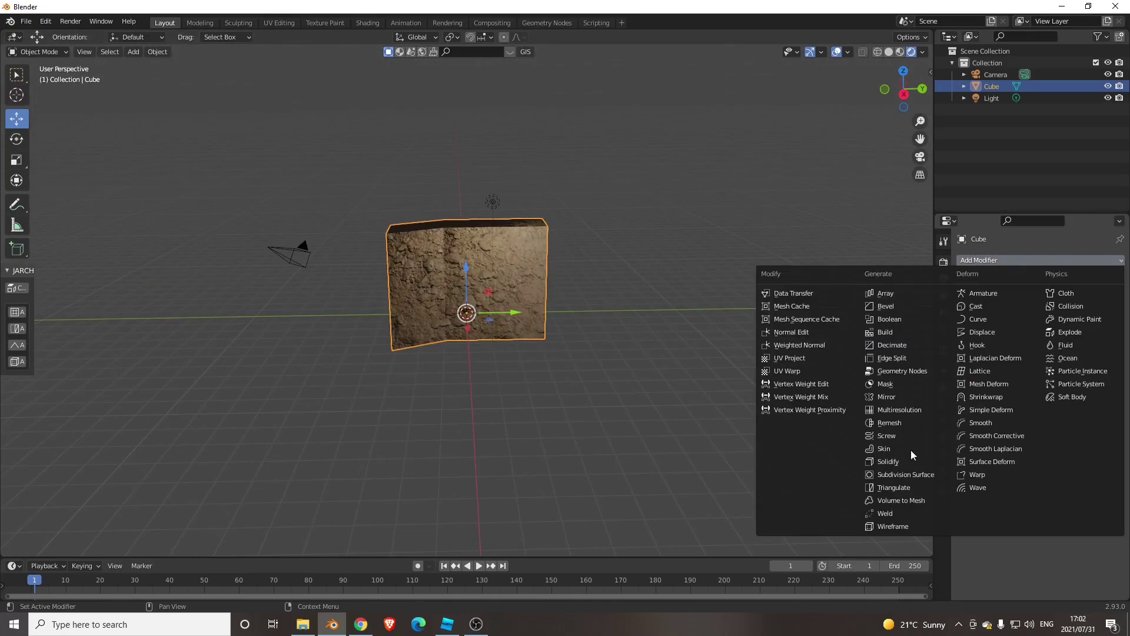
click(895, 474)
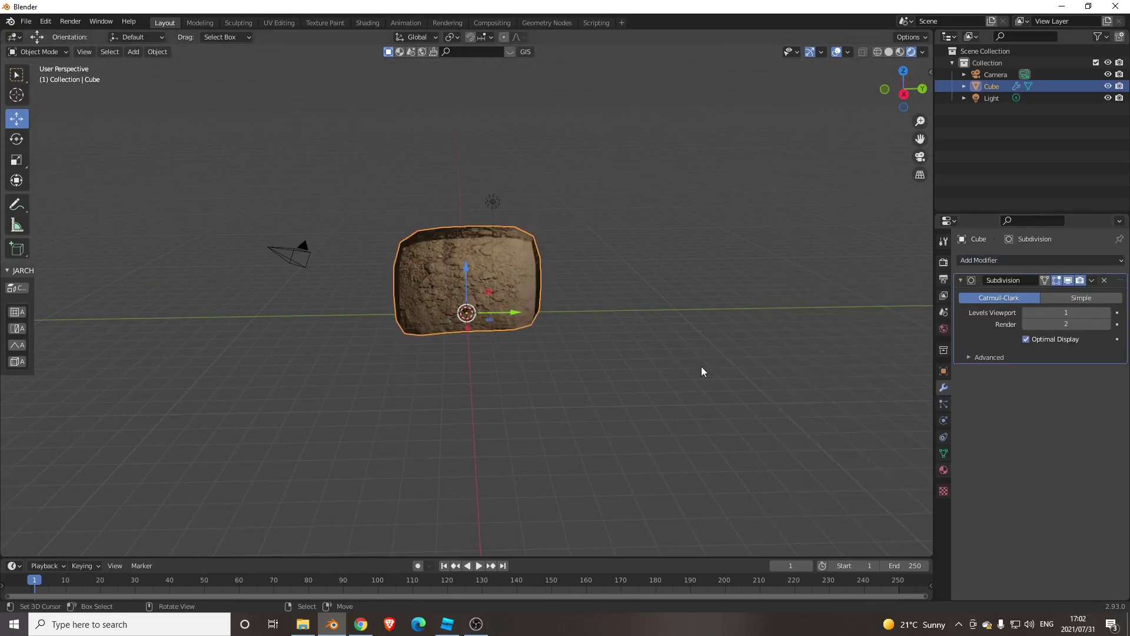
middle_drag(702, 365, 736, 400)
click(1107, 314)
click(1106, 315)
click(1107, 314)
middle_drag(647, 294, 609, 276)
scroll(609, 276, up, 3)
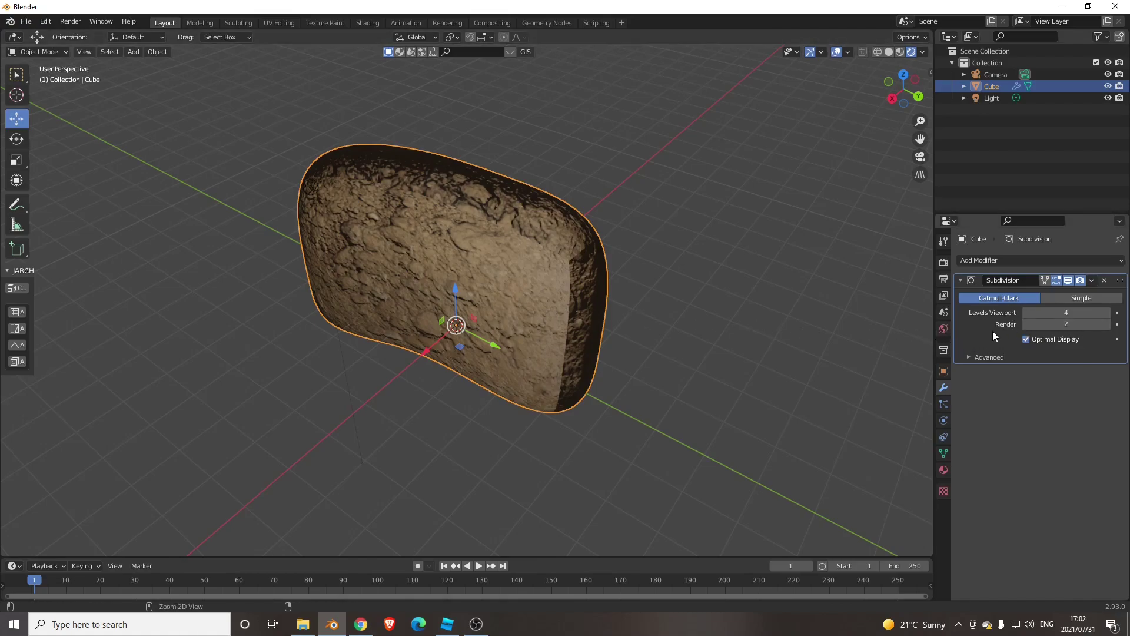
key(ctrl+a)
click(845, 53)
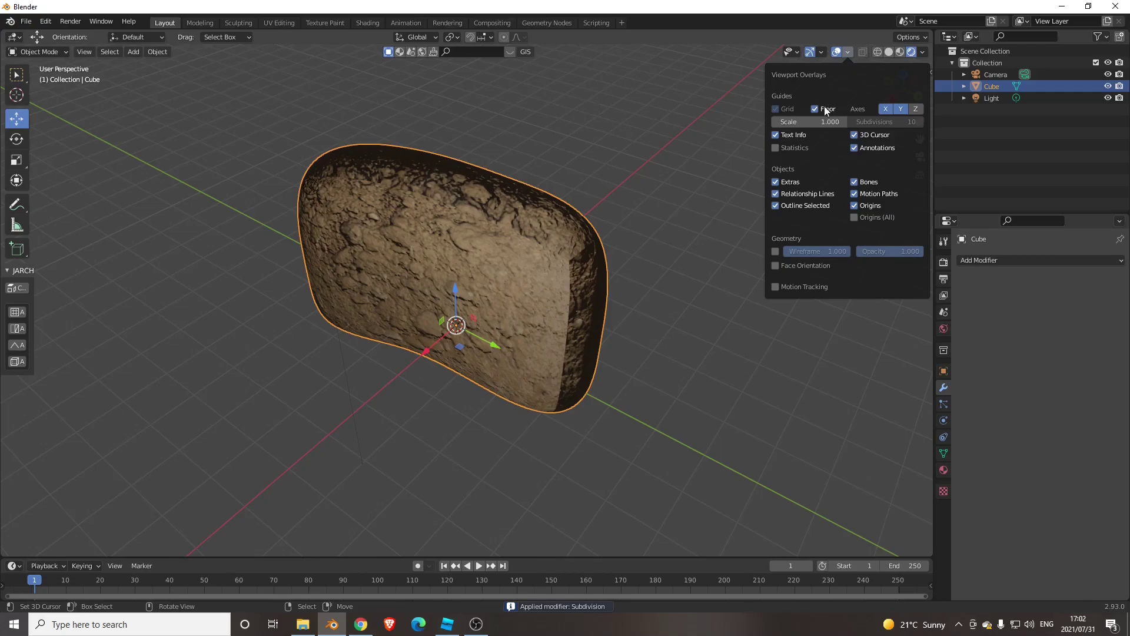
Turn on the Statistics overlay to show vertex and face counts.
click(775, 148)
middle_drag(677, 176, 450, 181)
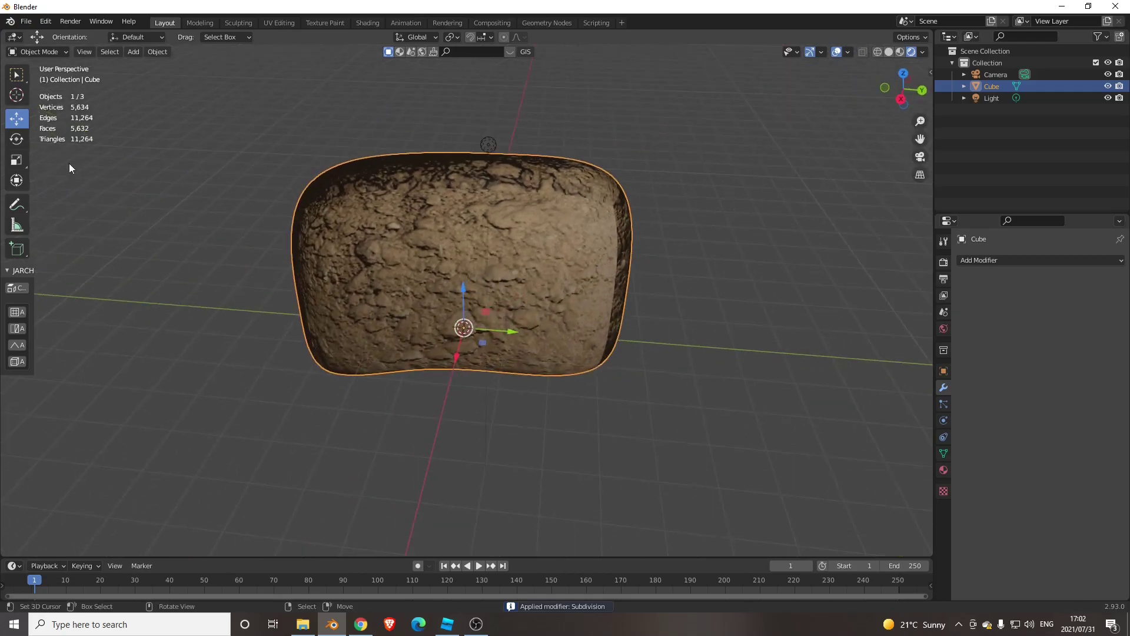
middle_drag(107, 148, 214, 231)
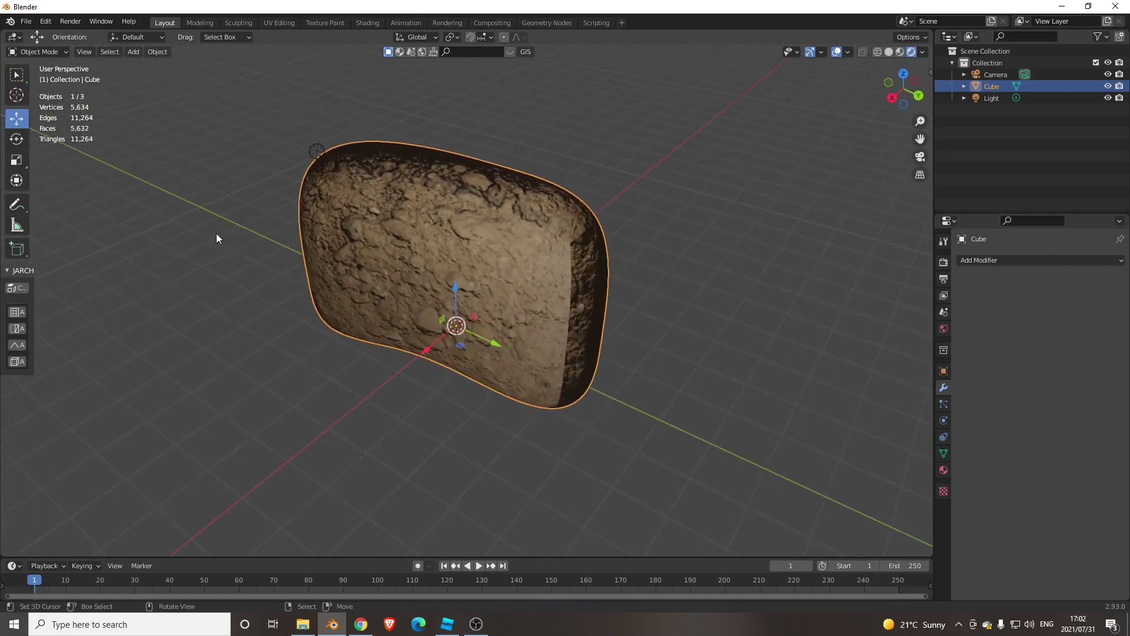
middle_drag(461, 248, 497, 259)
Enter and leave Edit Mode, then move to the Texture Paint and UV Editing workspaces.
key(ctrl+Tab)
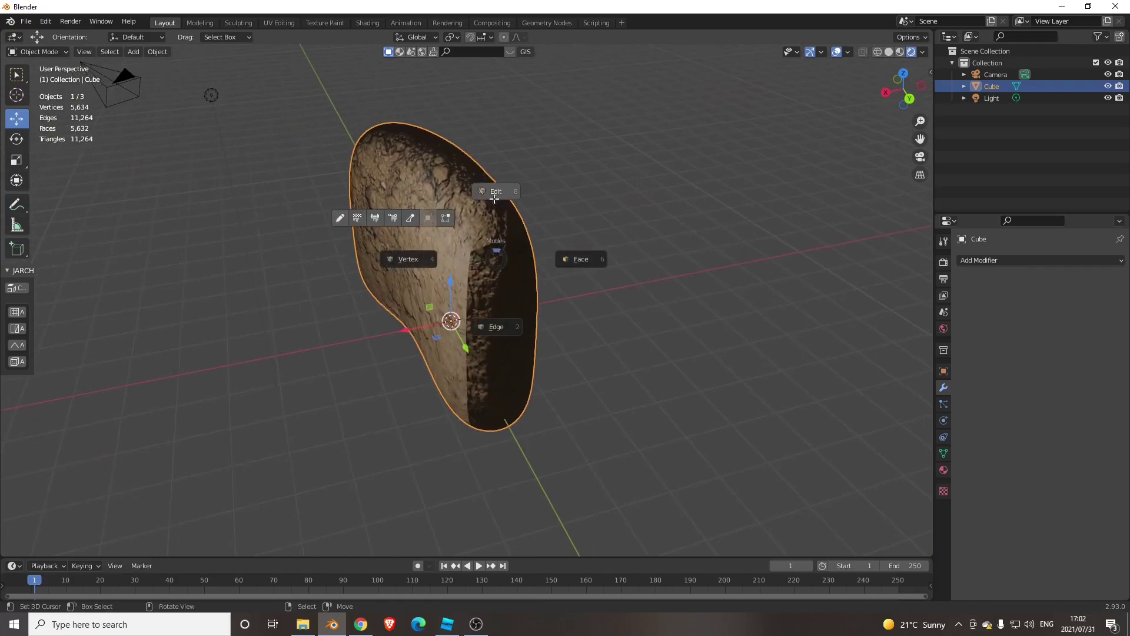
click(496, 192)
key(ctrl+Tab)
click(504, 221)
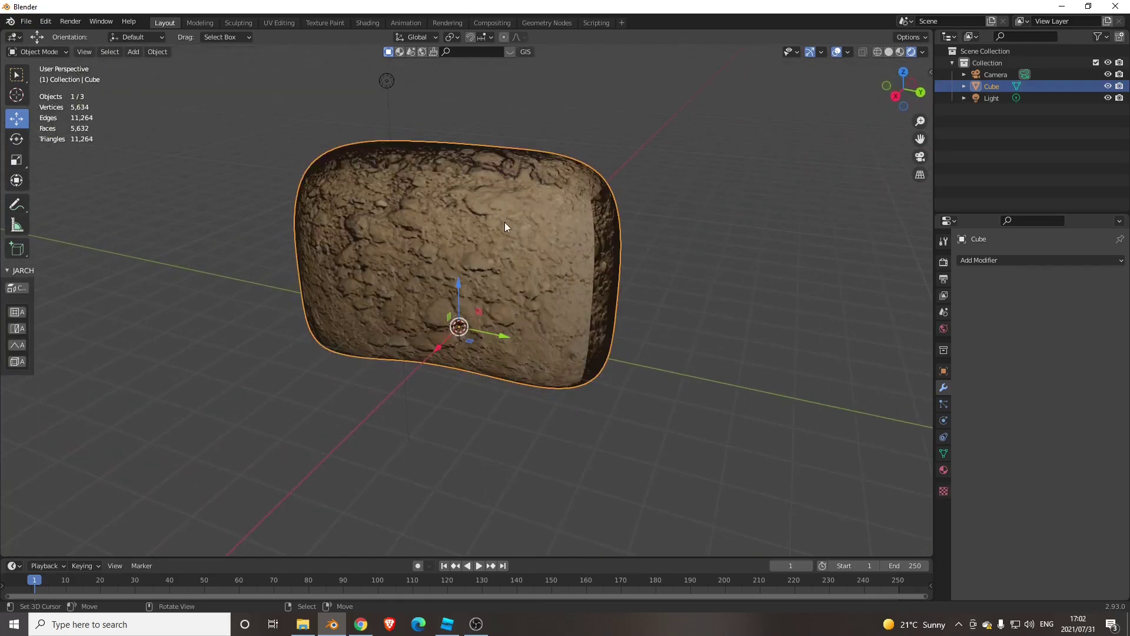
click(325, 21)
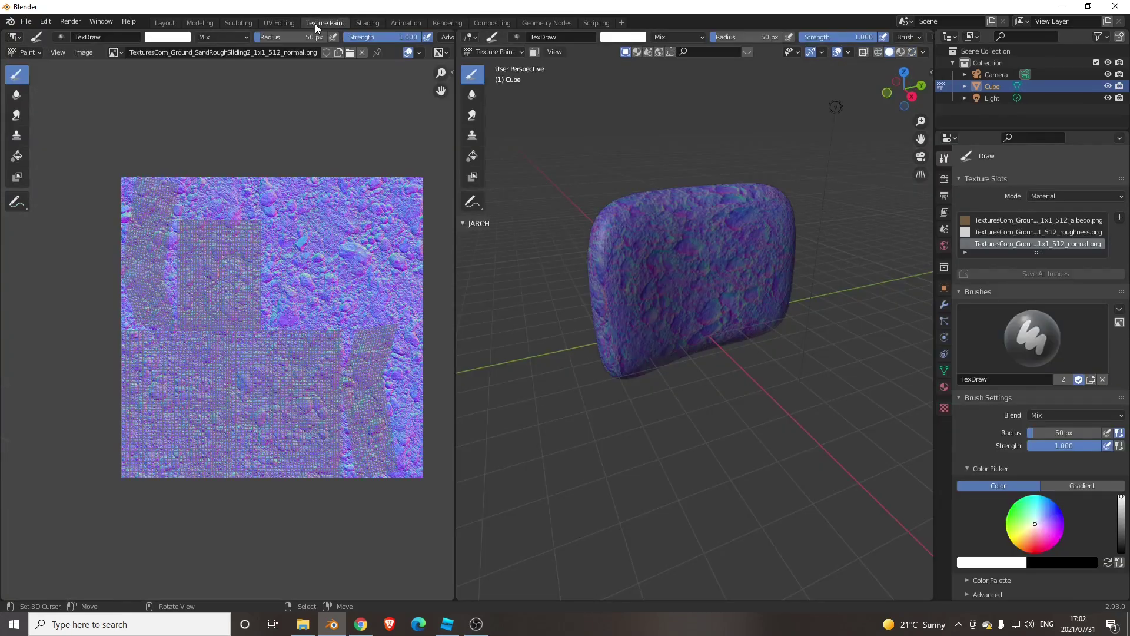
click(280, 22)
Go to the Sculpting workspace and orbit to a near-front view of the whole cube.
click(231, 22)
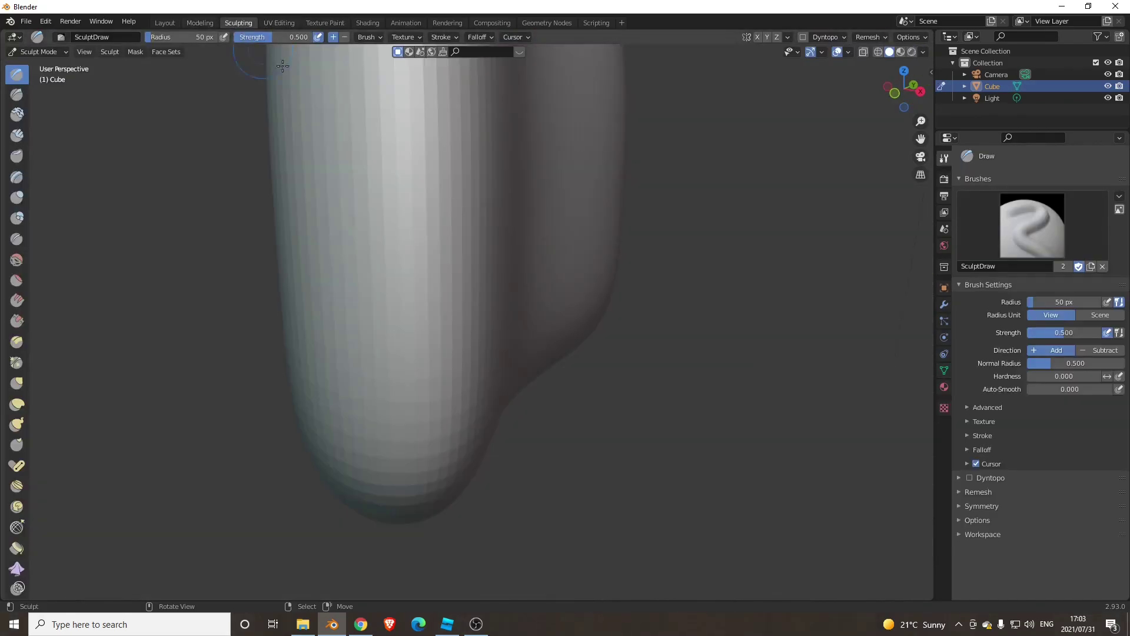
scroll(455, 220, down, 5)
mouse_move(494, 177)
middle_down()
mouse_move(479, 252)
mouse_move(459, 272)
middle_up()
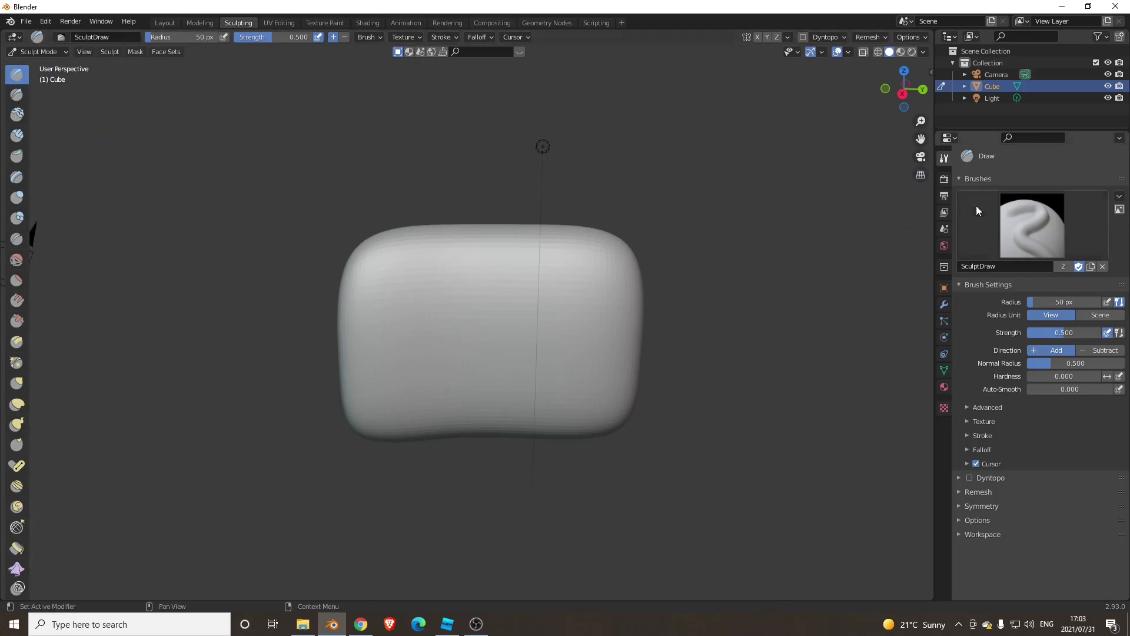
click(1028, 229)
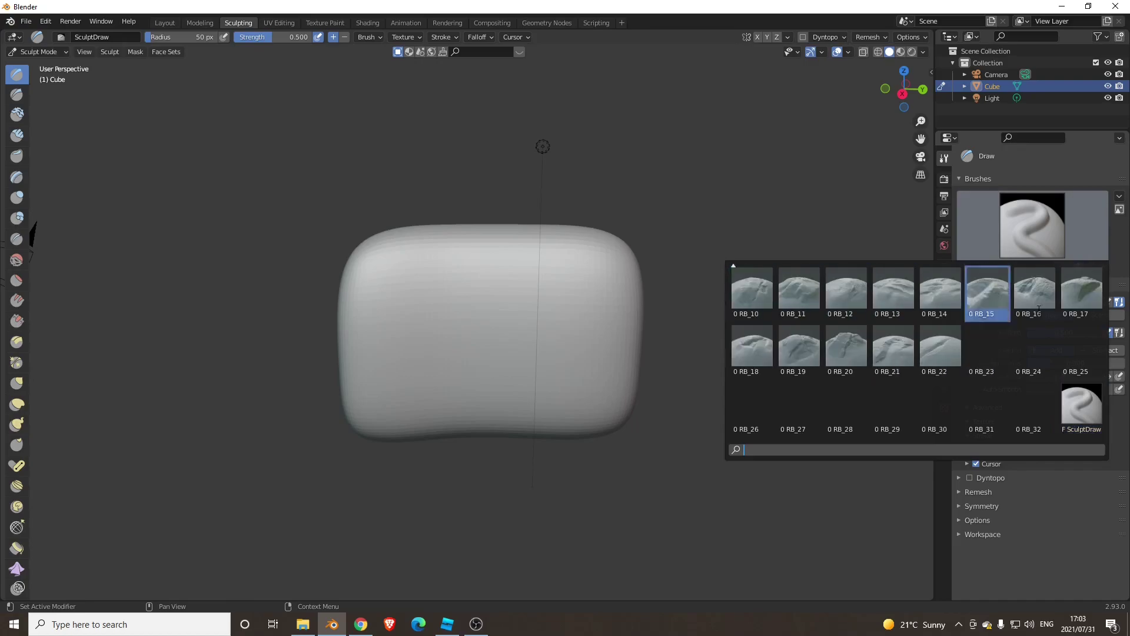
Sculpt rock detail across the cube's centre with the RB_16 brush in textured view.
click(1048, 296)
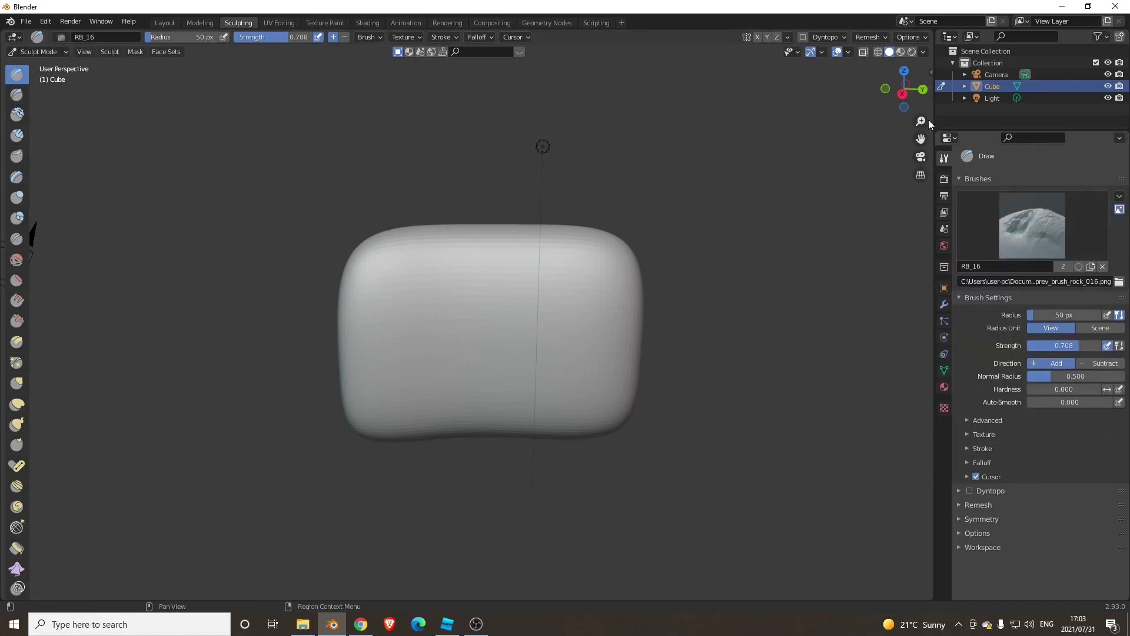
click(911, 53)
mouse_move(492, 336)
mouse_down()
mouse_move(605, 385)
mouse_move(520, 402)
mouse_move(459, 377)
mouse_move(395, 387)
mouse_move(371, 330)
mouse_move(436, 347)
mouse_up()
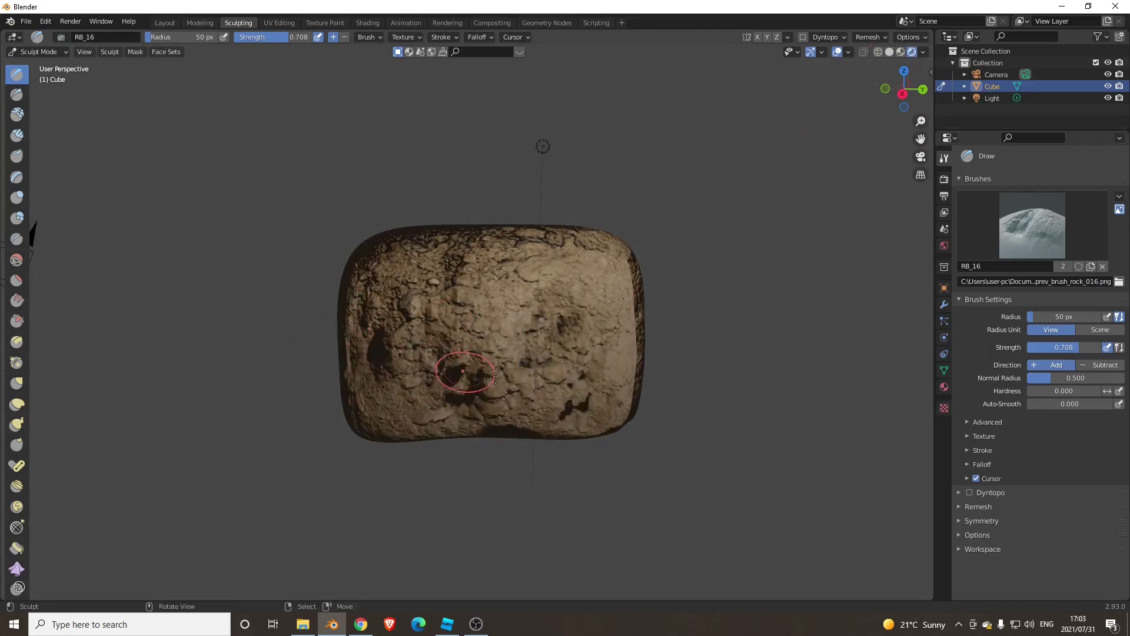
Make RB_23 the active sculpt brush and orbit around the rock.
click(1033, 226)
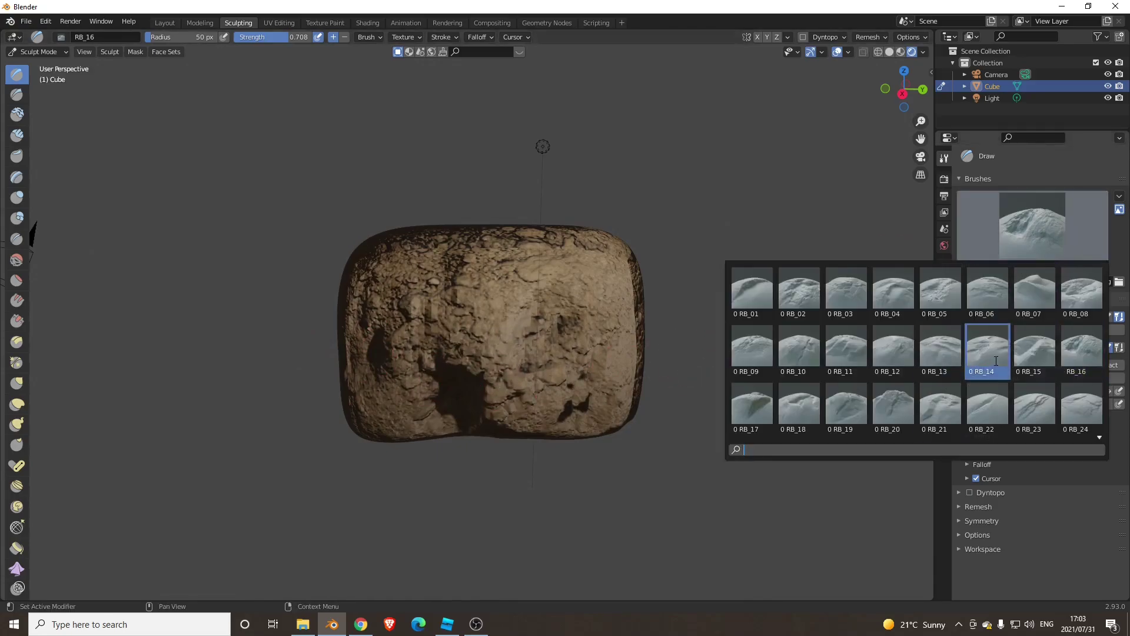
click(1025, 405)
middle_drag(706, 370, 457, 383)
scroll(326, 352, down, 3)
middle_drag(391, 341, 548, 330)
scroll(719, 273, up, 6)
scroll(548, 329, down, 5)
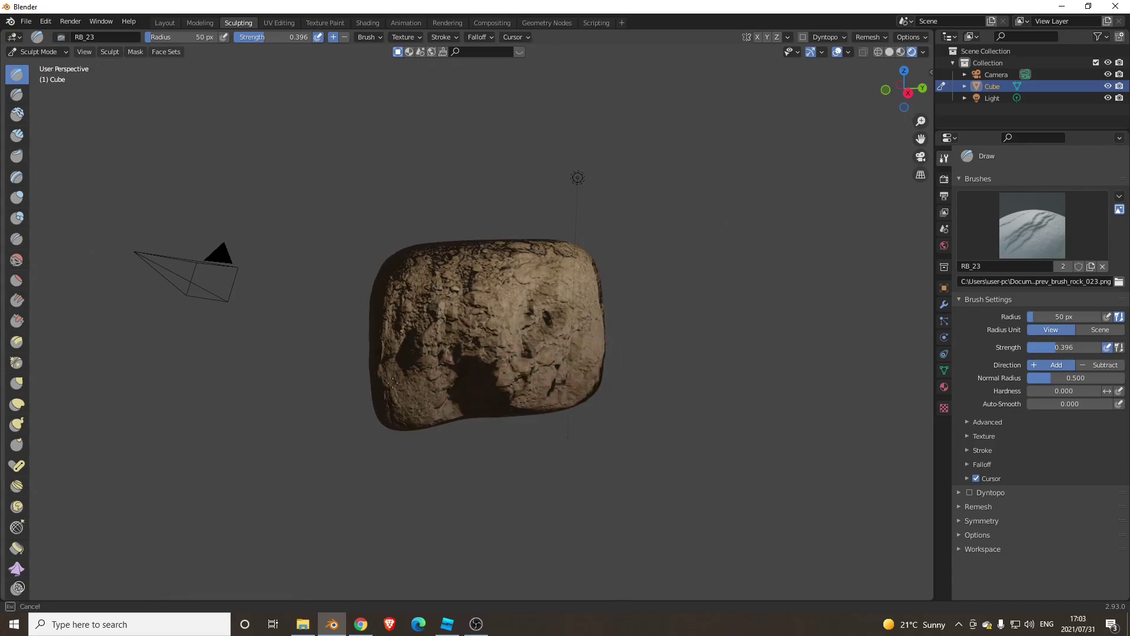
middle_drag(465, 380, 463, 377)
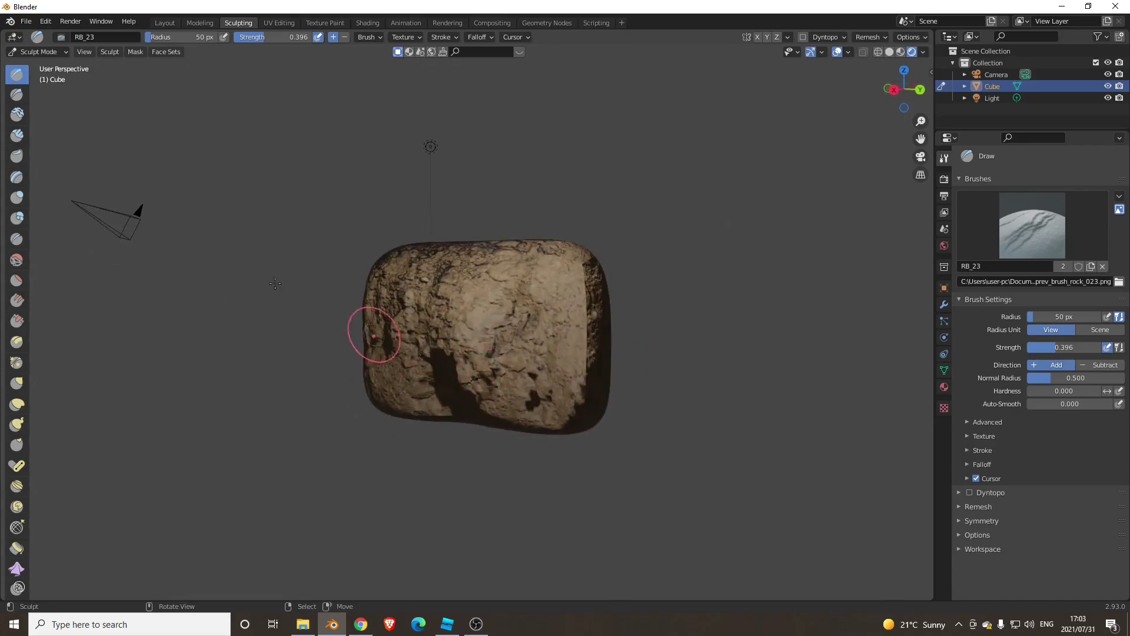
Apply Shade Smooth to the rock in Layout, then return to Sculpting.
click(157, 25)
right_click(421, 205)
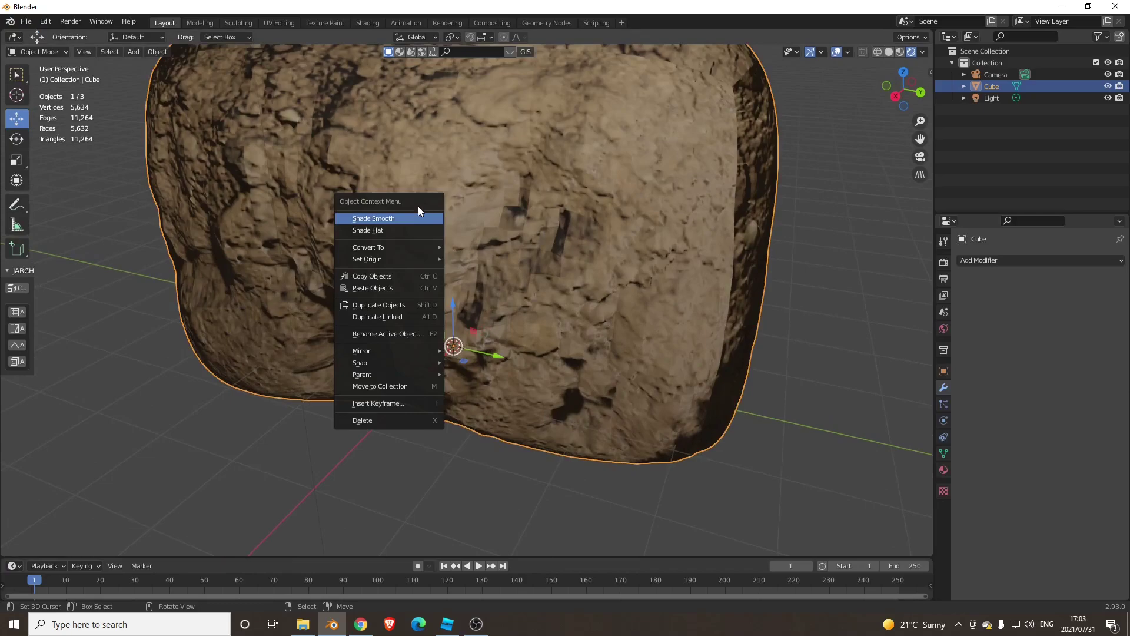
click(400, 218)
scroll(468, 262, down, 4)
middle_drag(469, 261, 345, 118)
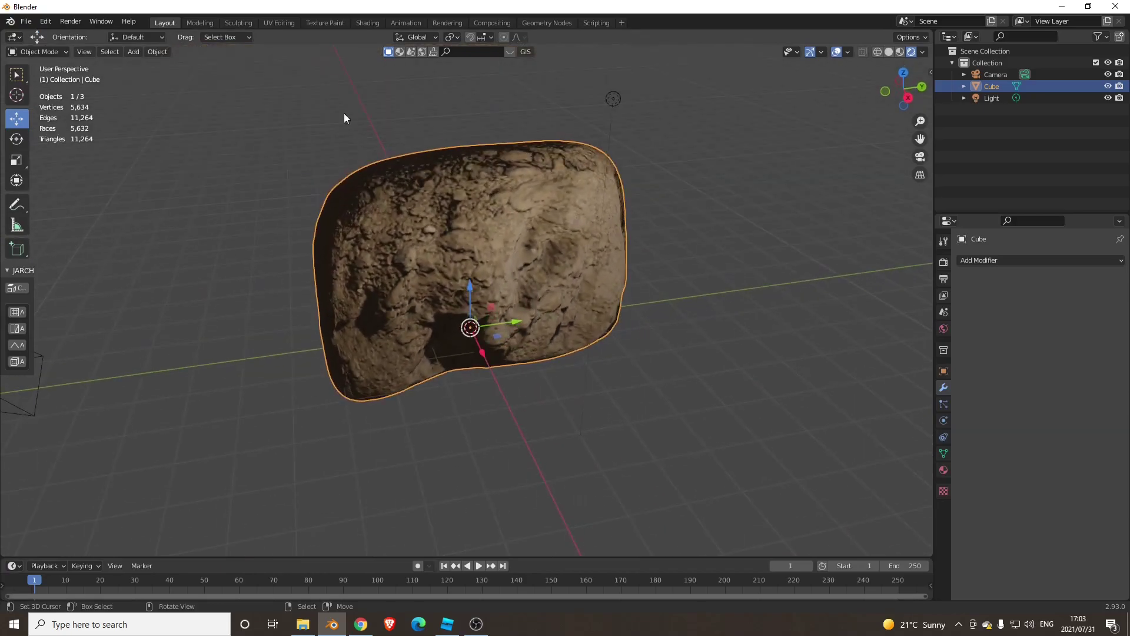
click(248, 22)
click(1038, 234)
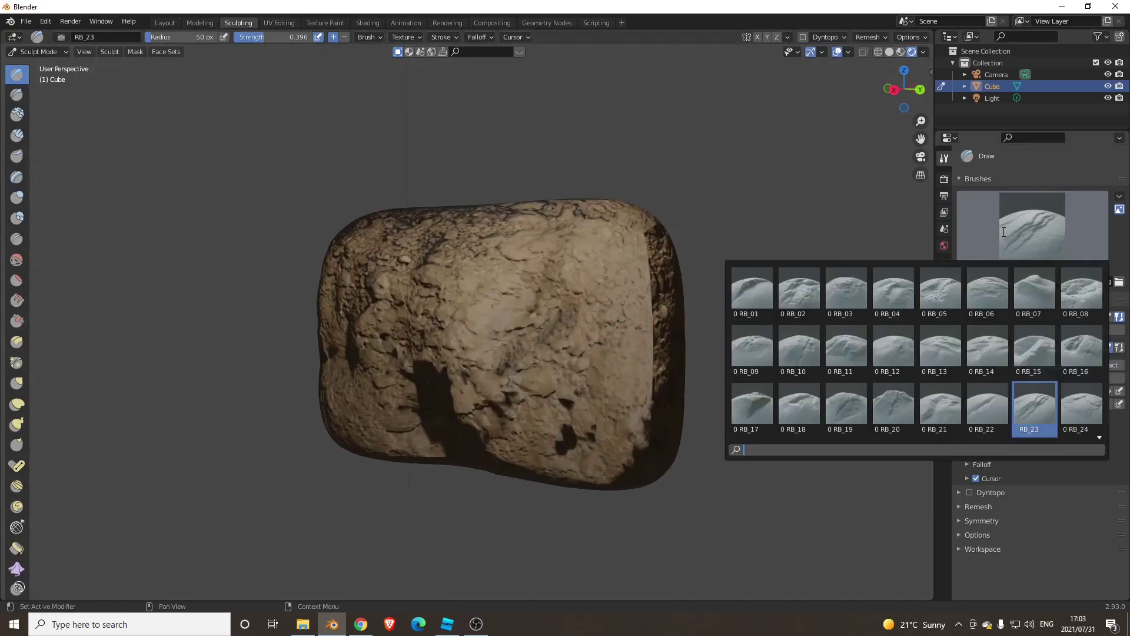
Select RB_11, then orbit to the rock's back and flat textured face in Material Preview.
click(847, 349)
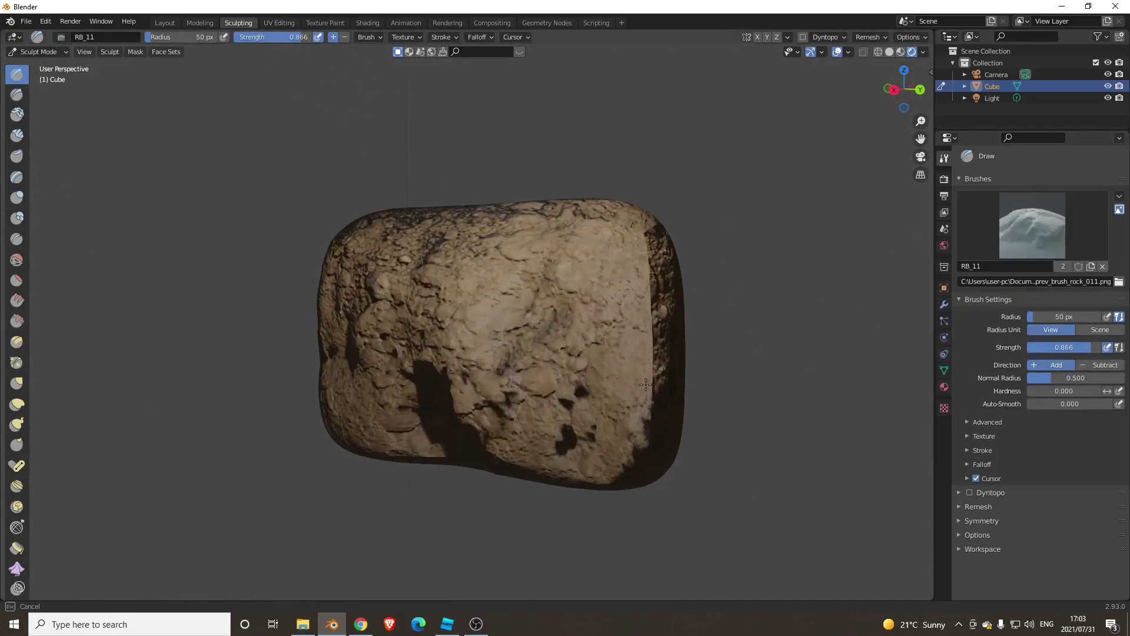
mouse_move(693, 353)
middle_down()
mouse_move(507, 373)
mouse_move(444, 325)
mouse_move(472, 361)
mouse_move(535, 303)
mouse_move(534, 273)
middle_up()
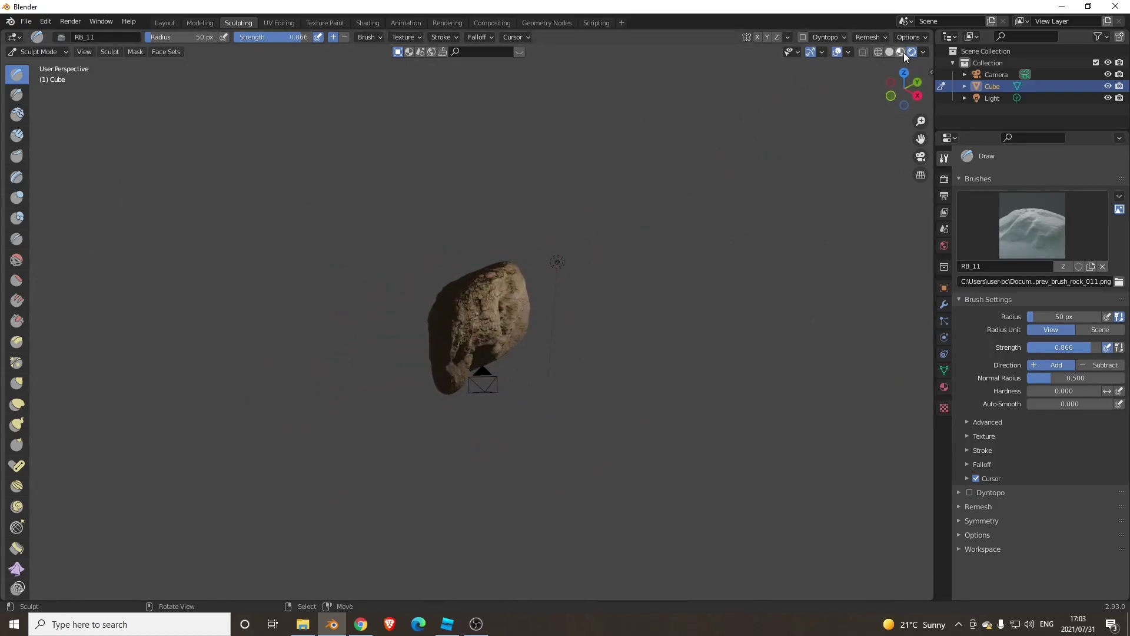
click(902, 53)
scroll(467, 302, up, 3)
mouse_move(467, 303)
middle_down()
mouse_move(394, 454)
mouse_move(424, 412)
mouse_move(487, 383)
middle_up()
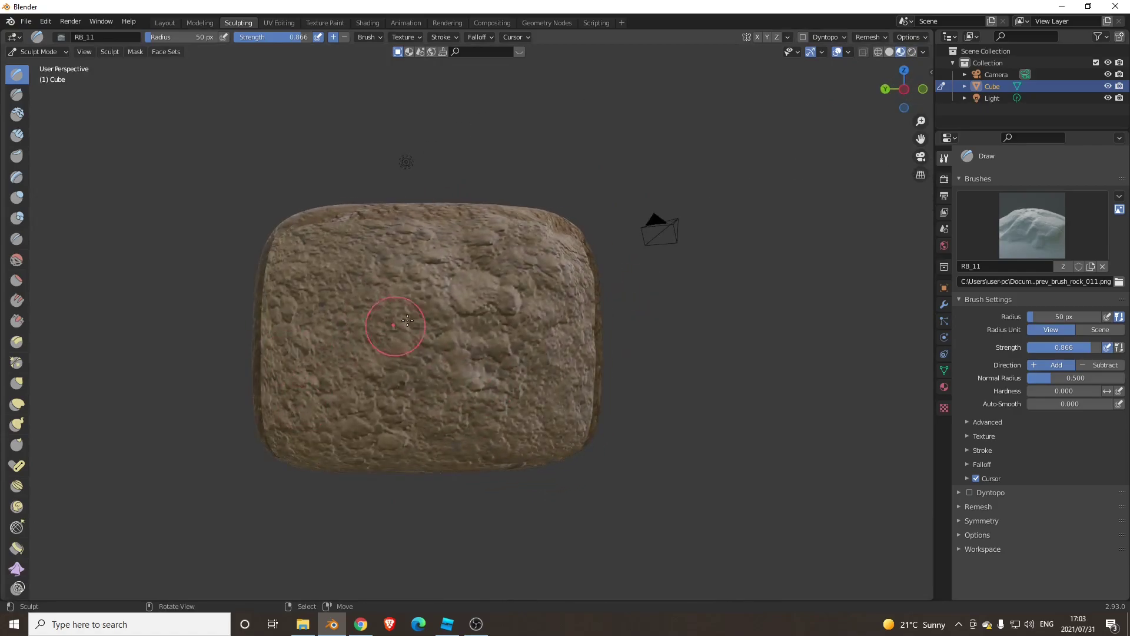
mouse_move(330, 389)
middle_down()
mouse_move(377, 406)
mouse_move(442, 406)
middle_up()
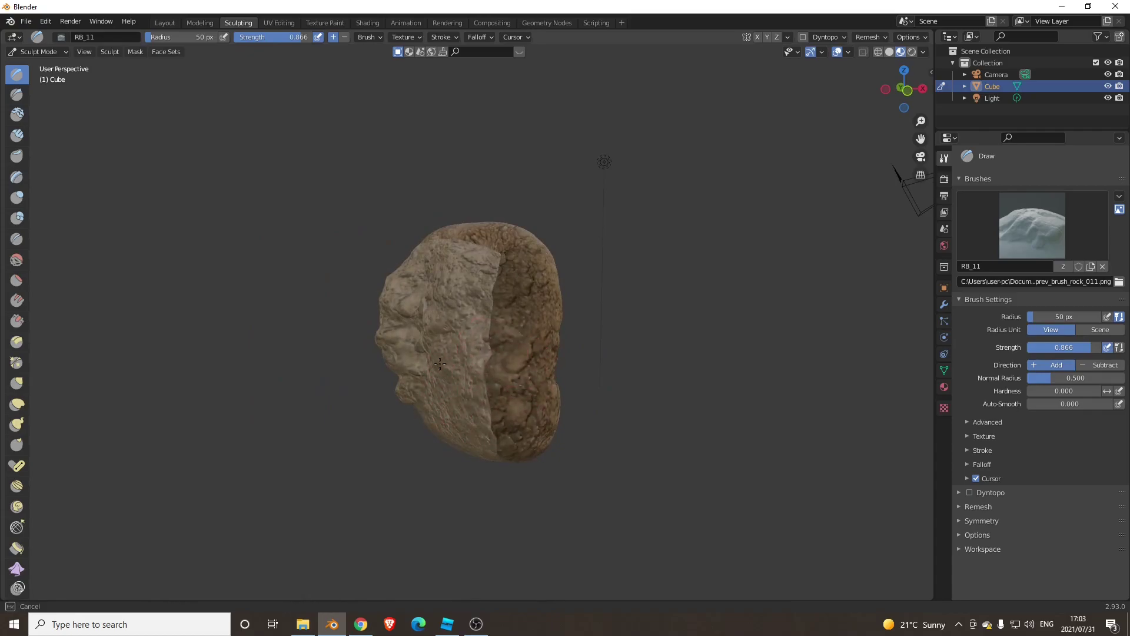